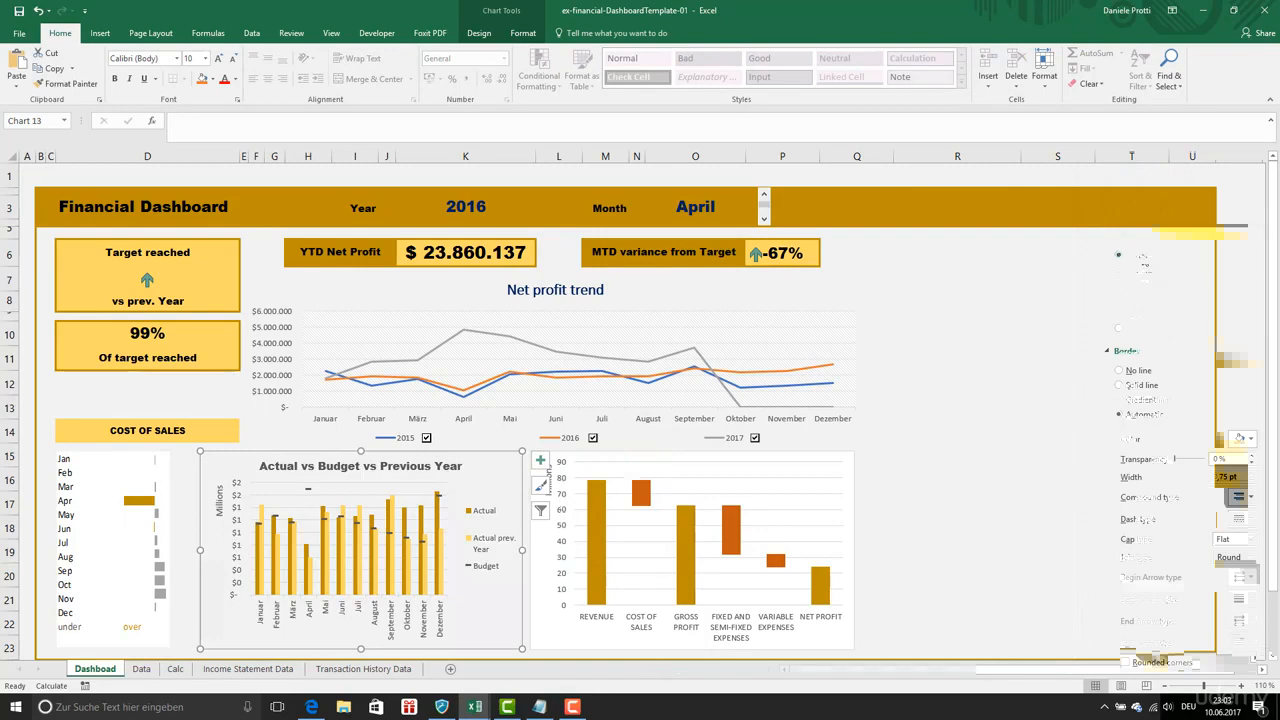
- Remove the major gridlines from the Actual vs Budget vs Previous Year chart and give its plot area a solid white fill
left_click(406, 494)
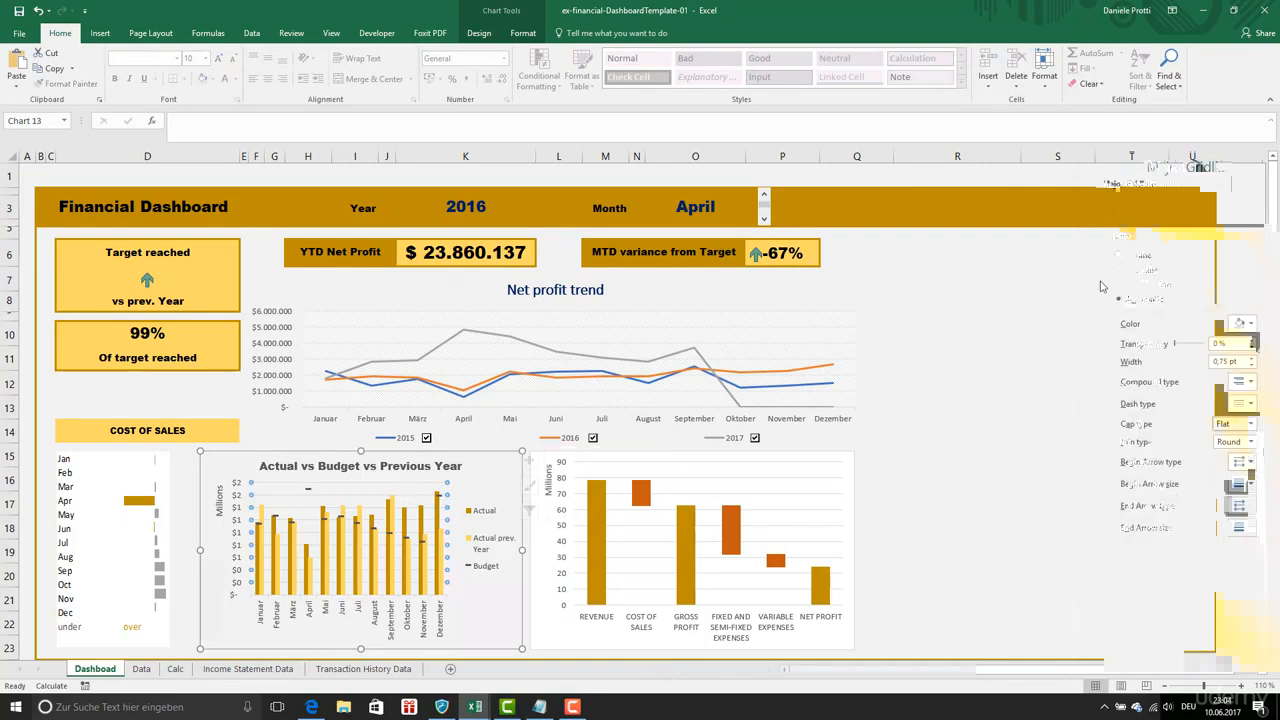
left_click(1121, 256)
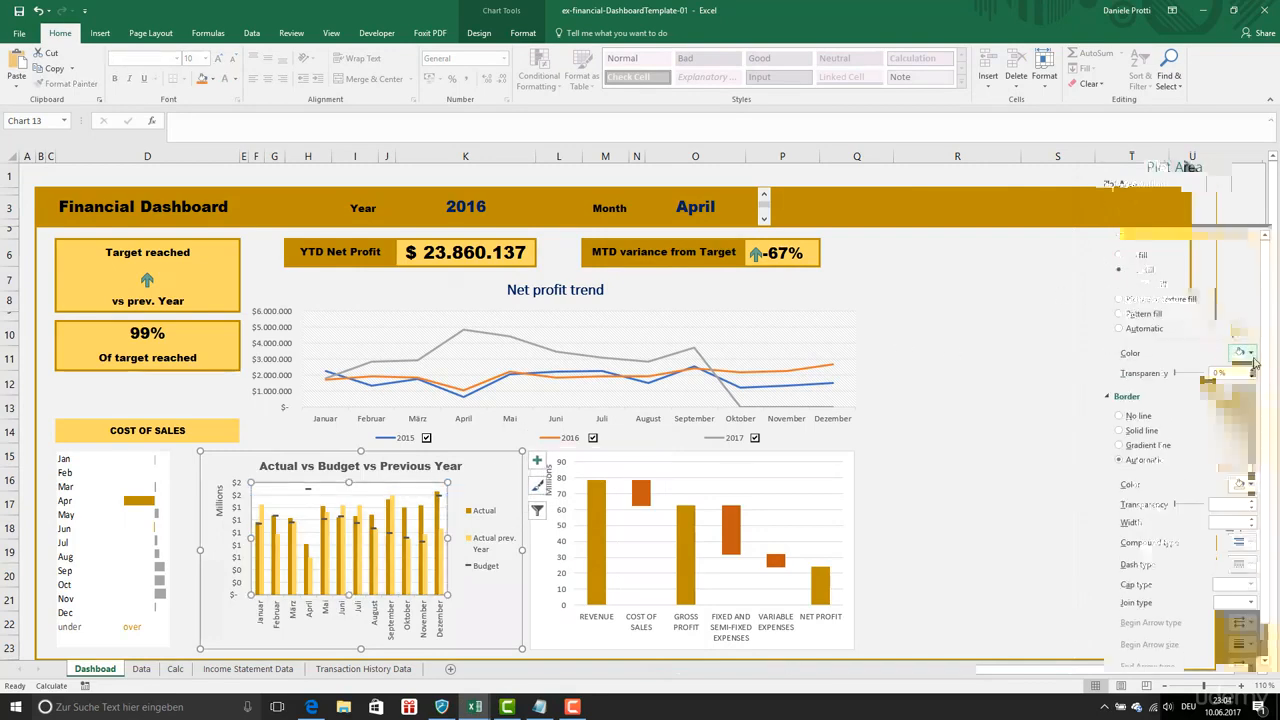
- Set the revenue-to-net-profit waterfall chart's area to No fill and its plot area to a solid white fill
left_click(600, 603)
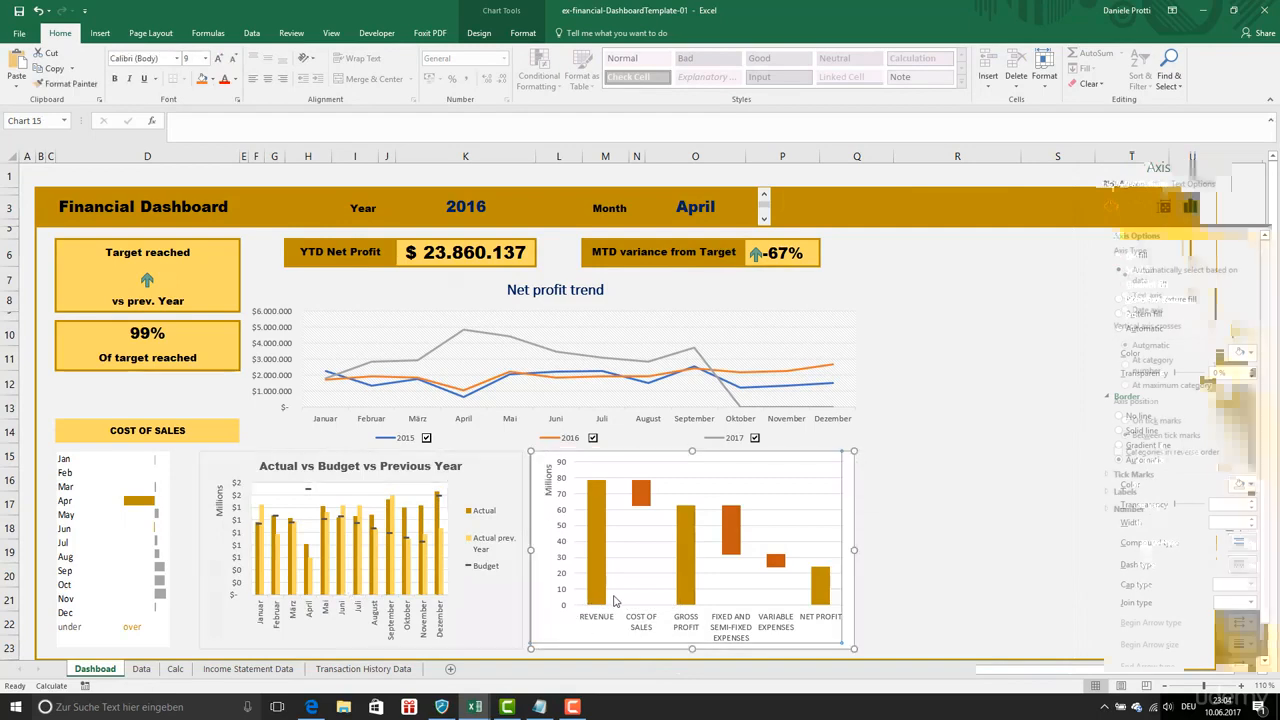
left_click(666, 642)
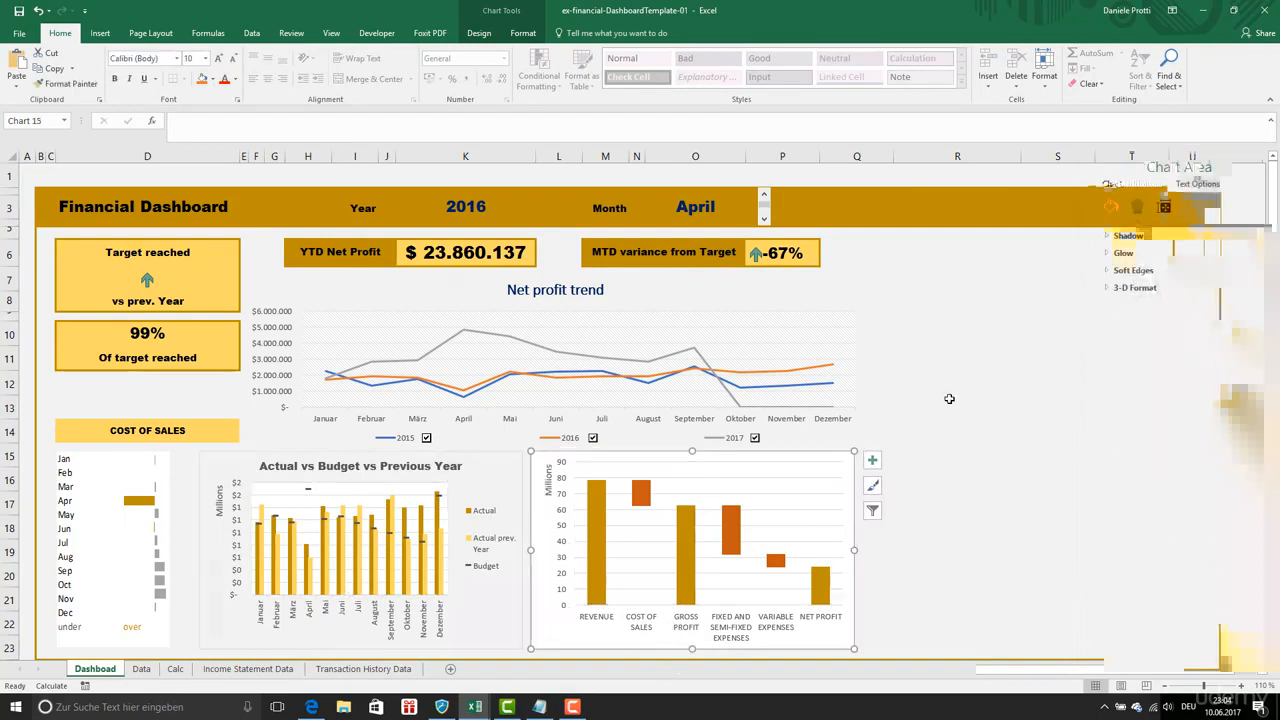
left_click(1112, 208)
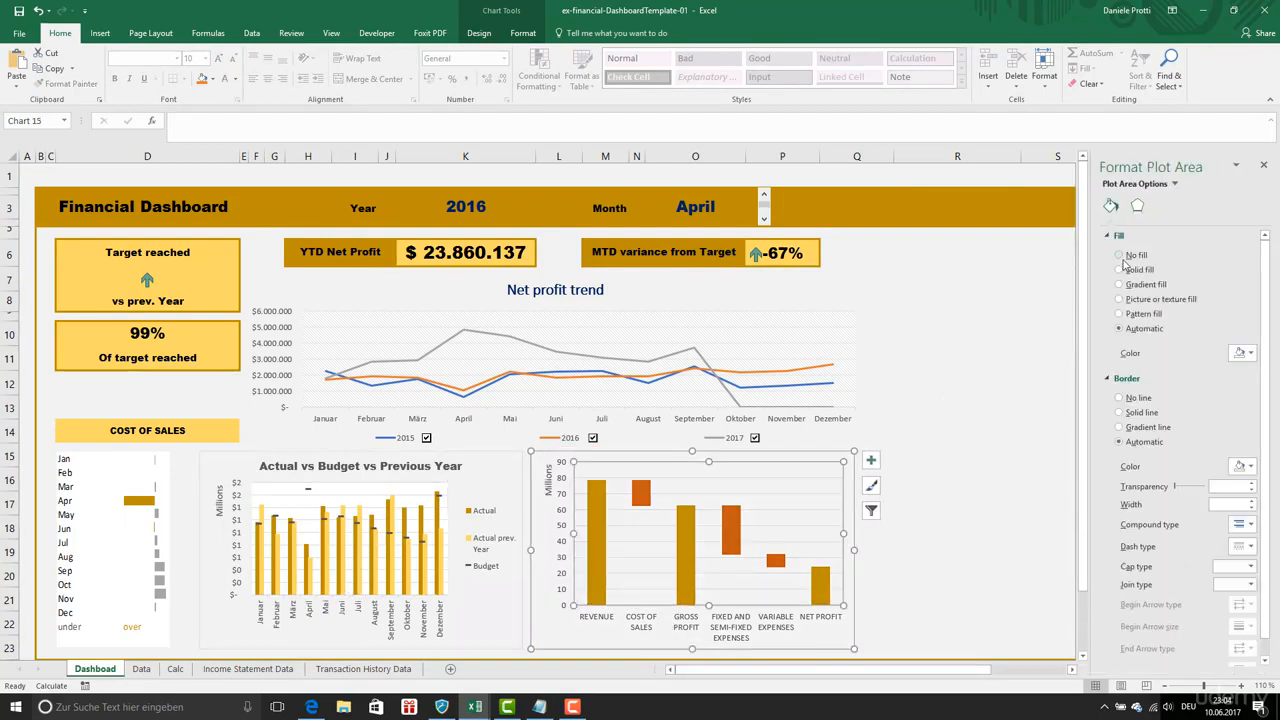
left_click(1121, 271)
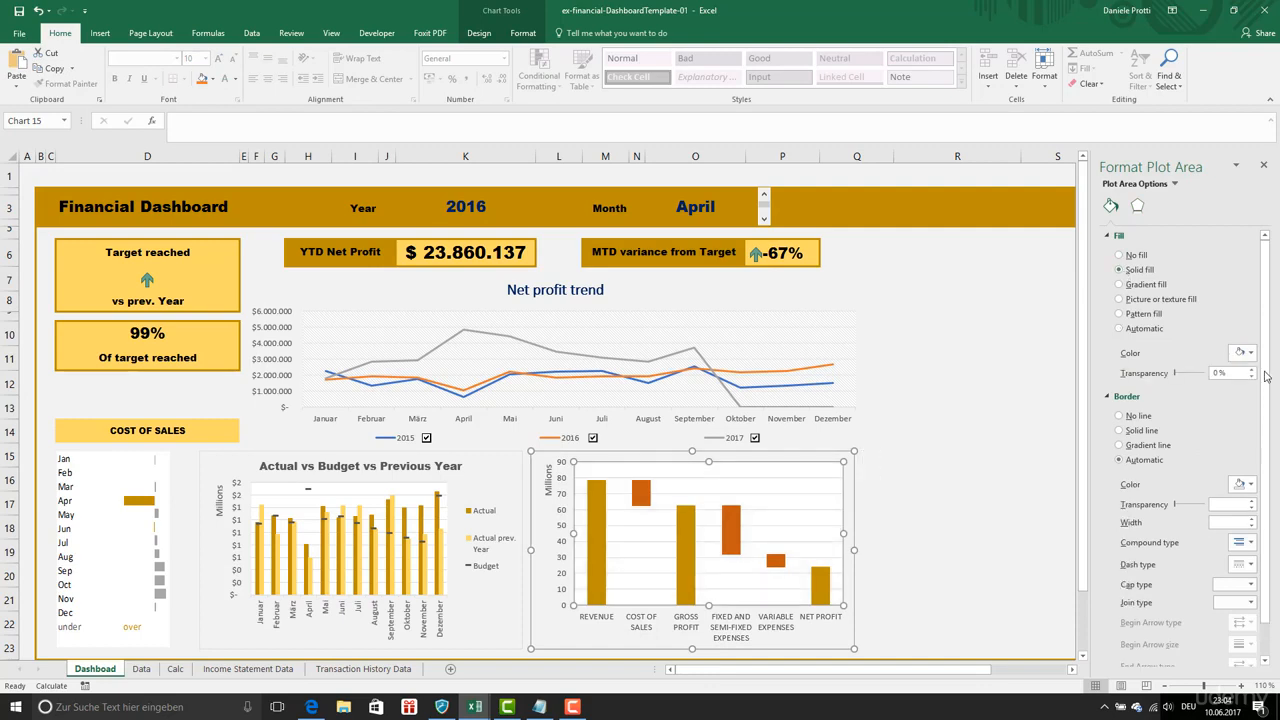
- Delete the horizontal gridlines from the waterfall chart
left_click(920, 580)
left_click(778, 508)
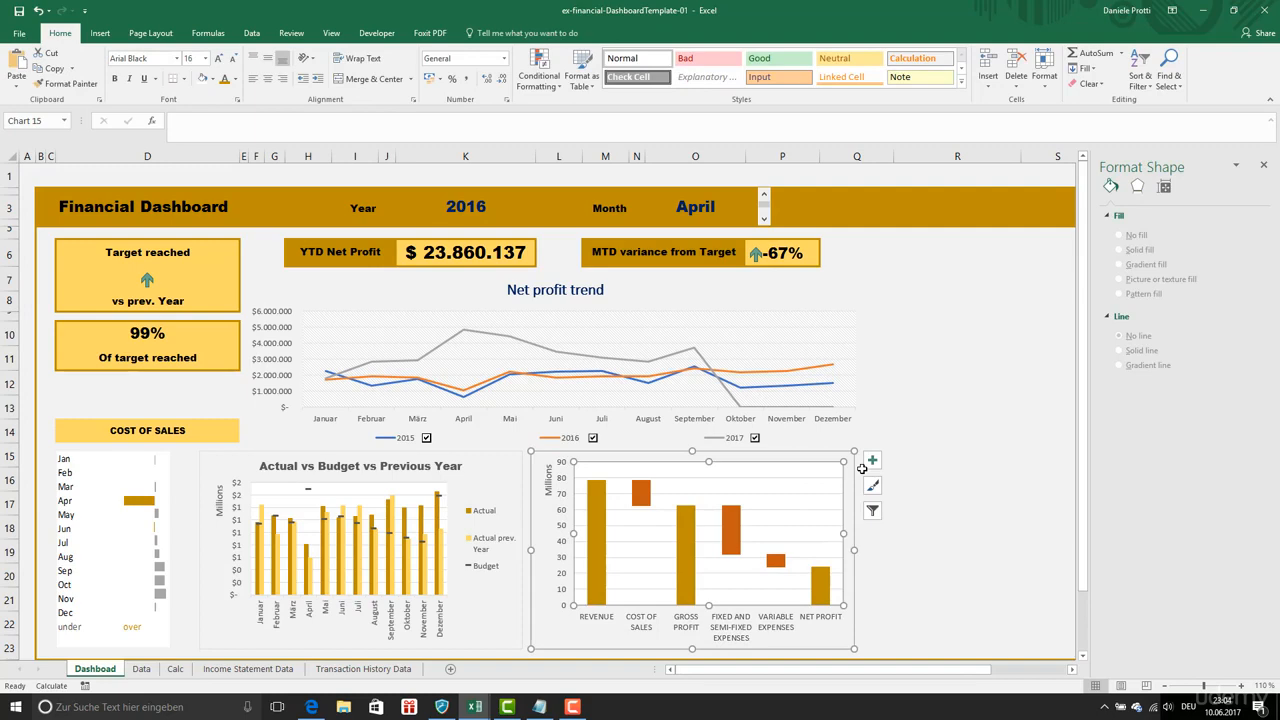
- Add a chart title to the waterfall chart
left_click(443, 492)
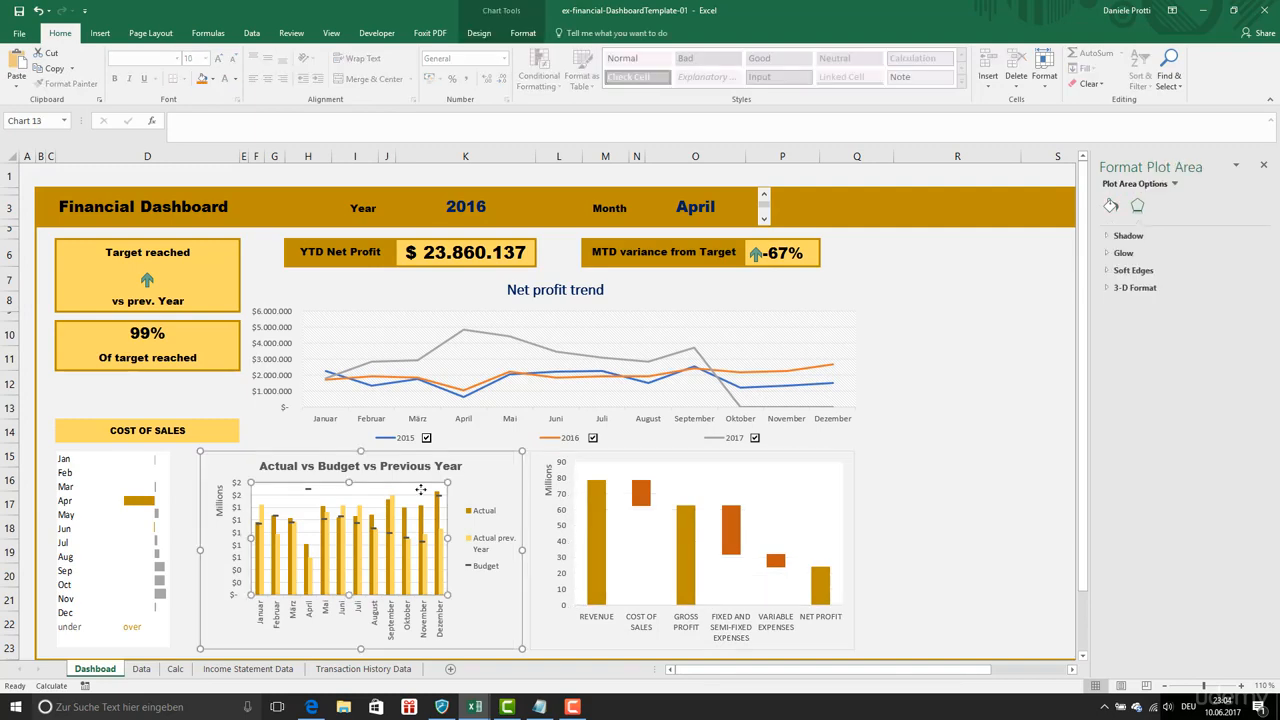
left_click(540, 460)
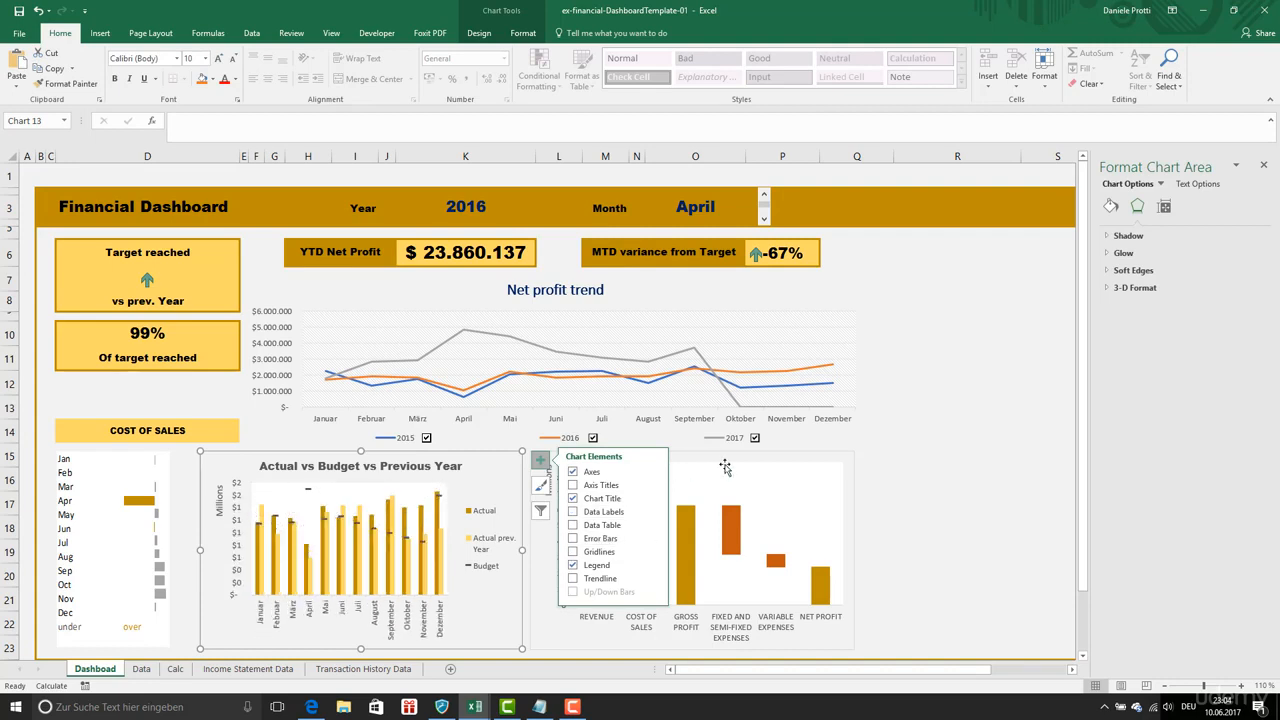
left_click(822, 461)
left_click(849, 462)
left_click(871, 460)
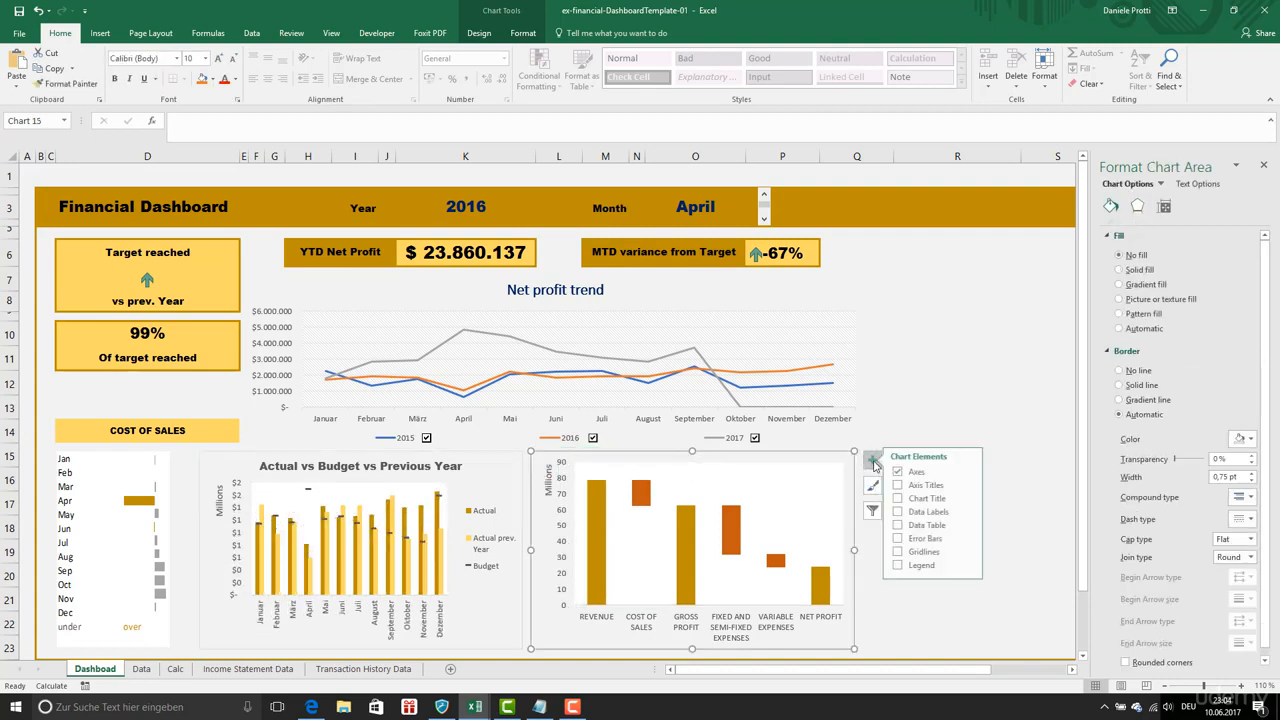
left_click(905, 498)
- Link the waterfall chart's title to cell H38 on the Calc sheet
left_click(686, 467)
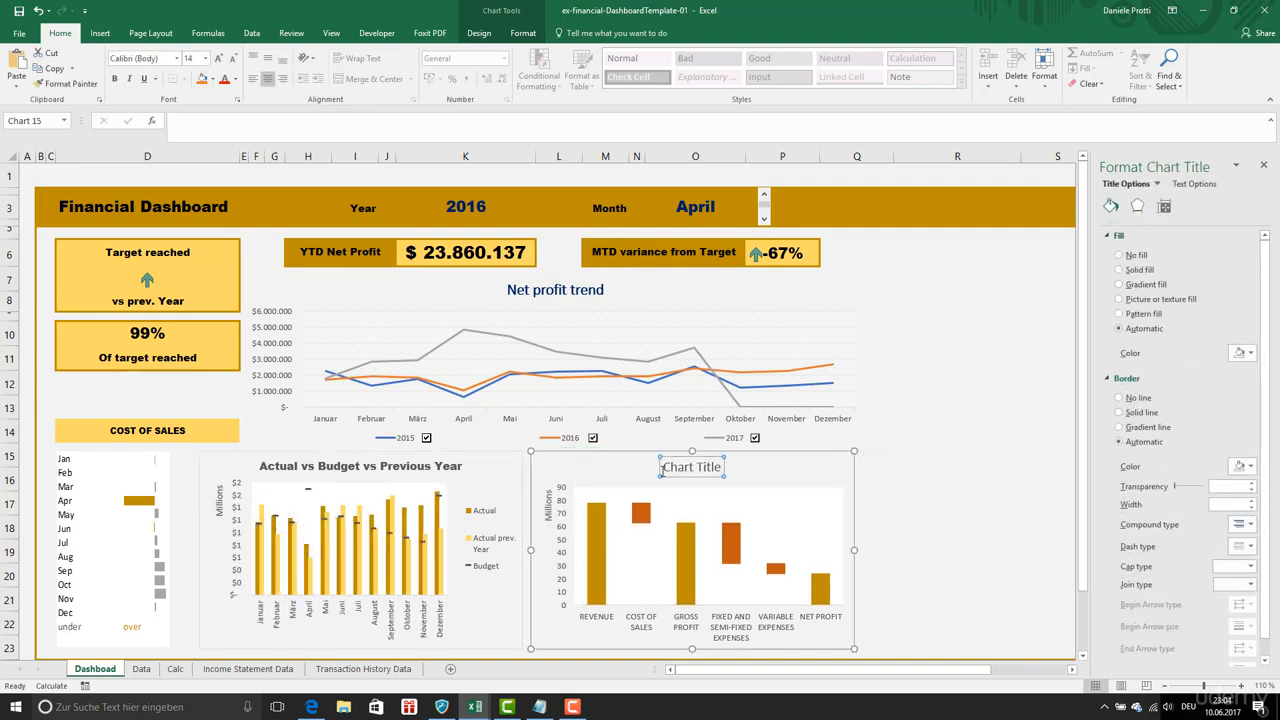
type("=")
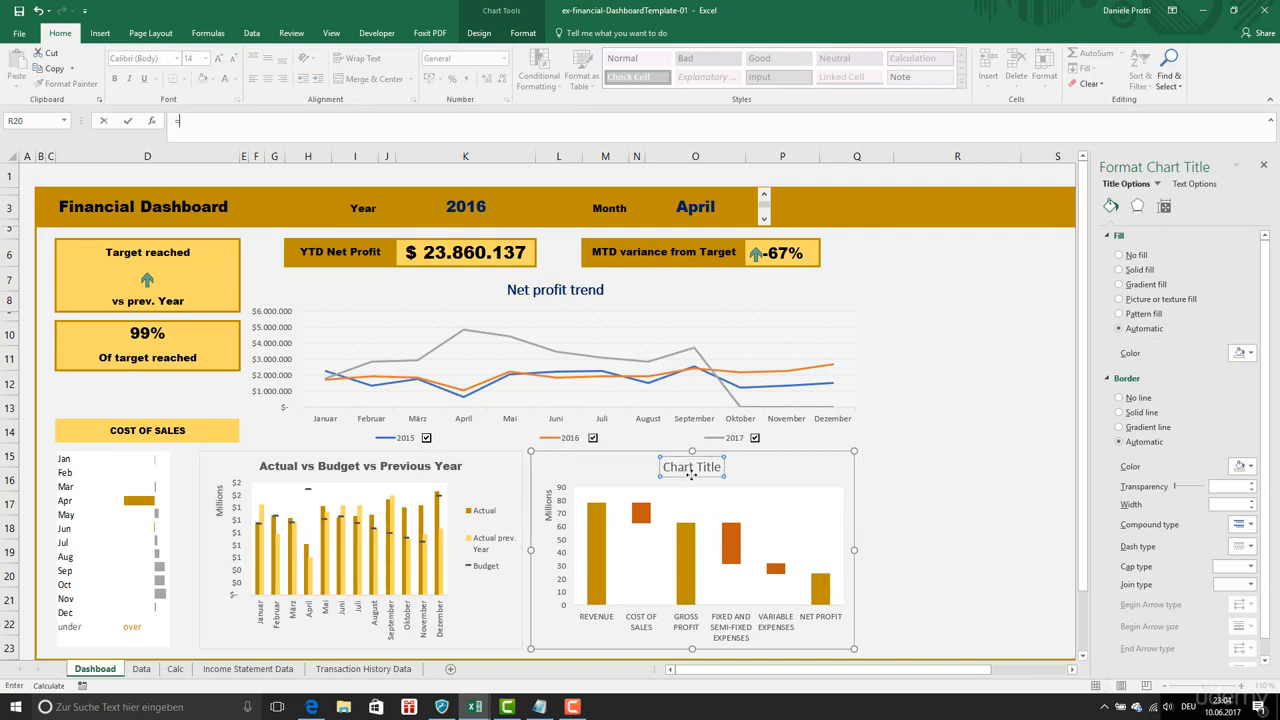
left_click(175, 668)
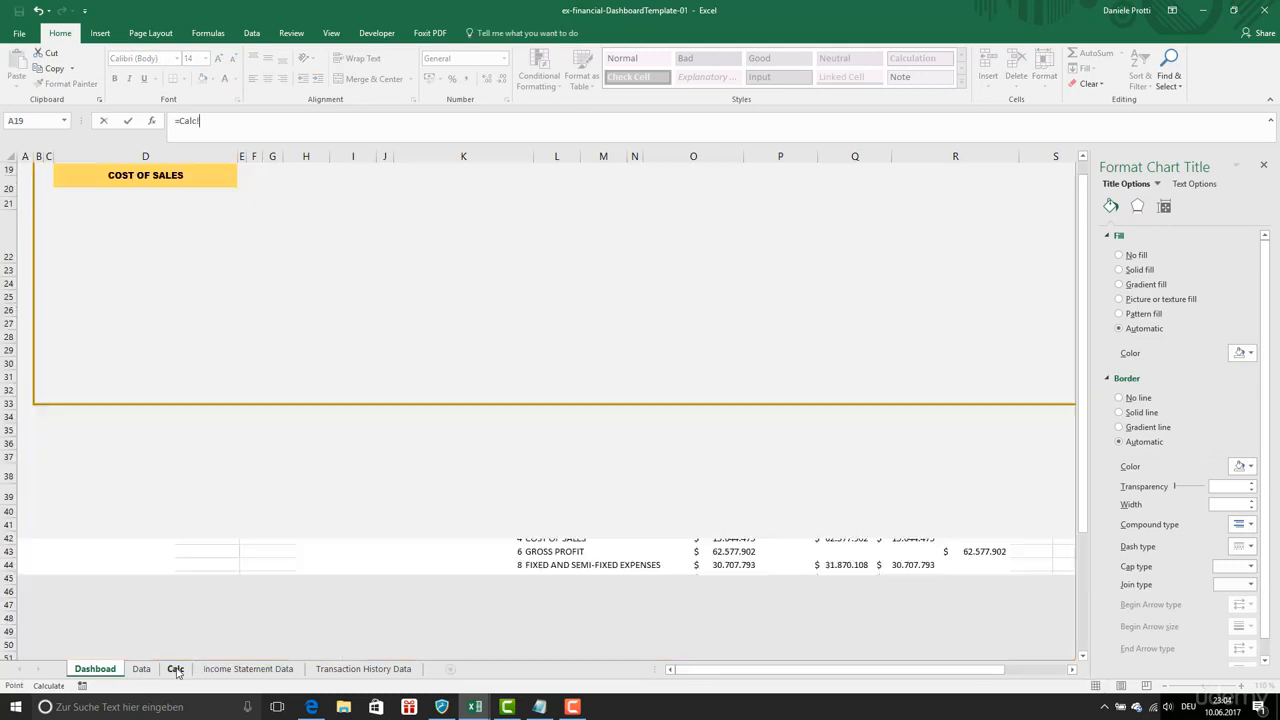
key("Return")
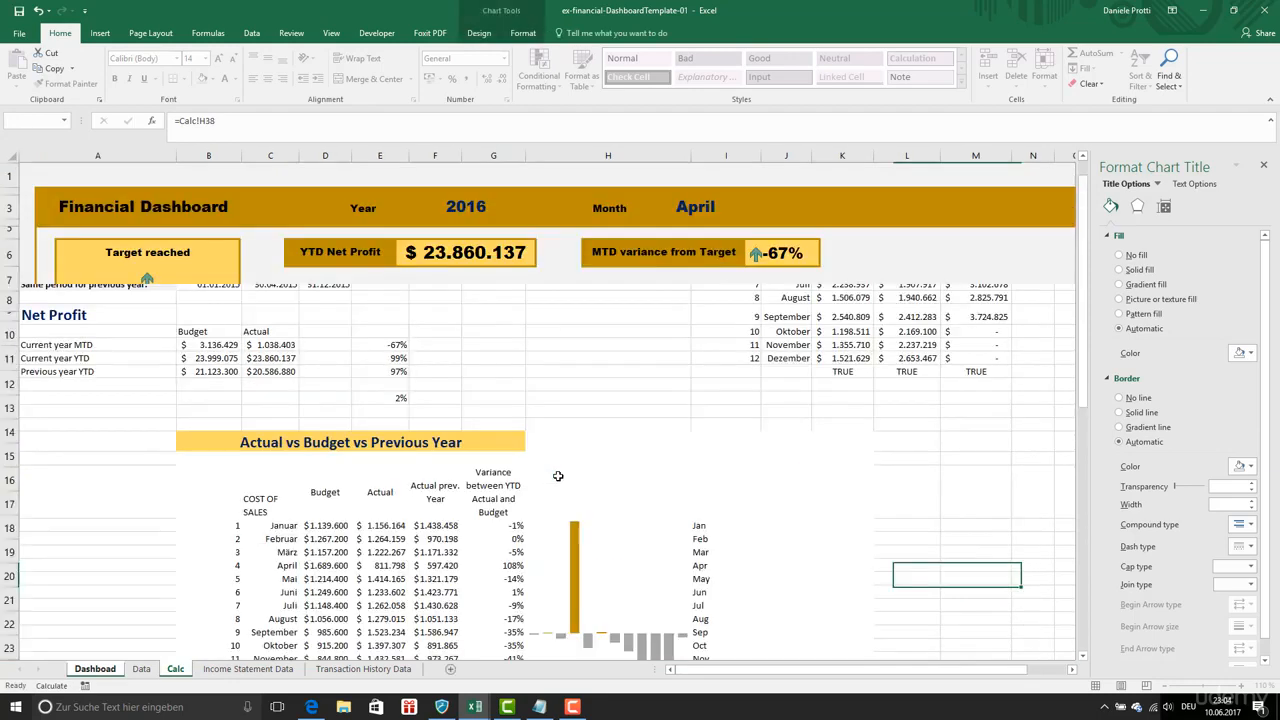
- Copy the Actual vs Budget vs Previous Year title's formatting to the waterfall chart's title and reduce its font size to 9
left_click(338, 469)
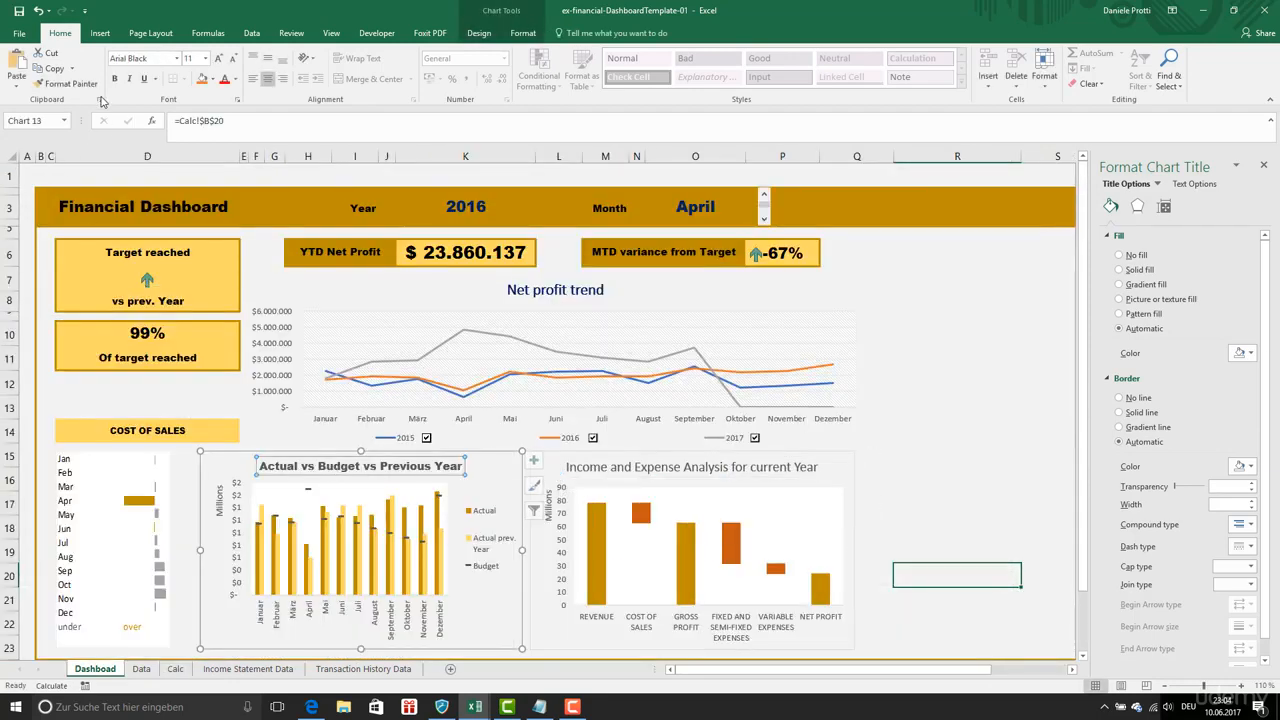
left_click(66, 83)
left_click(758, 472)
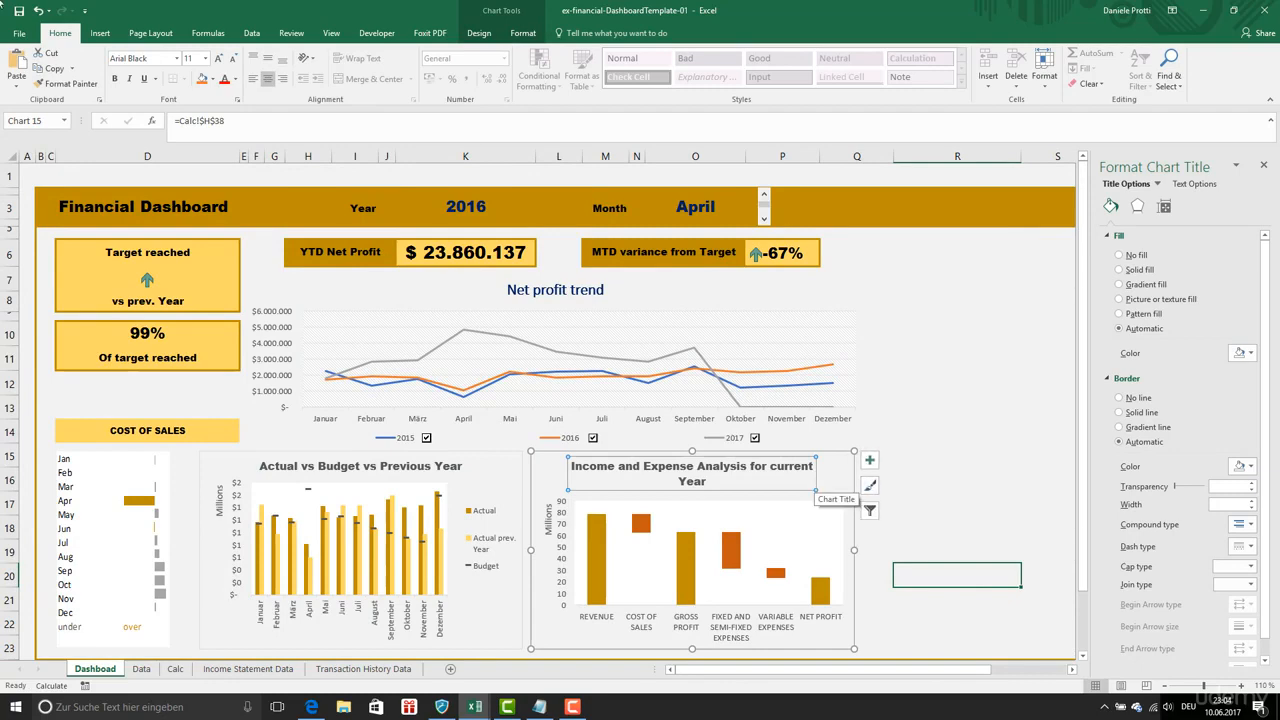
left_click(232, 59)
left_click(232, 59)
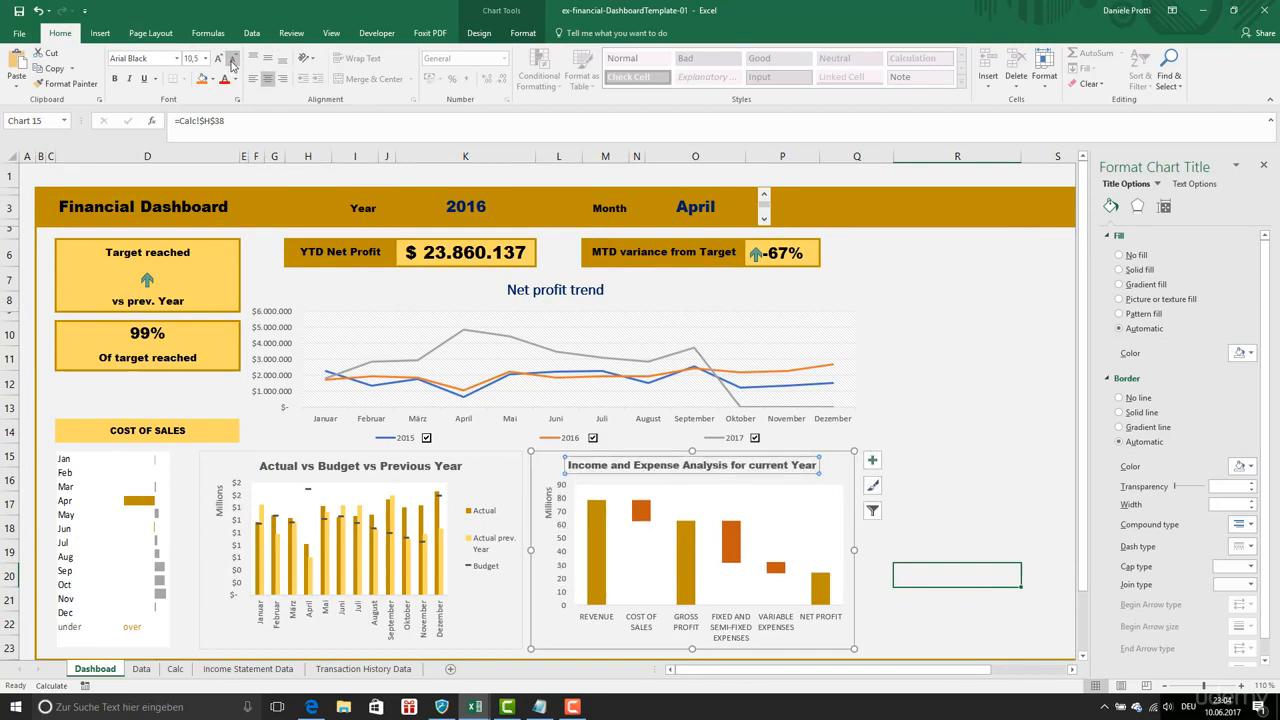
left_click(232, 59)
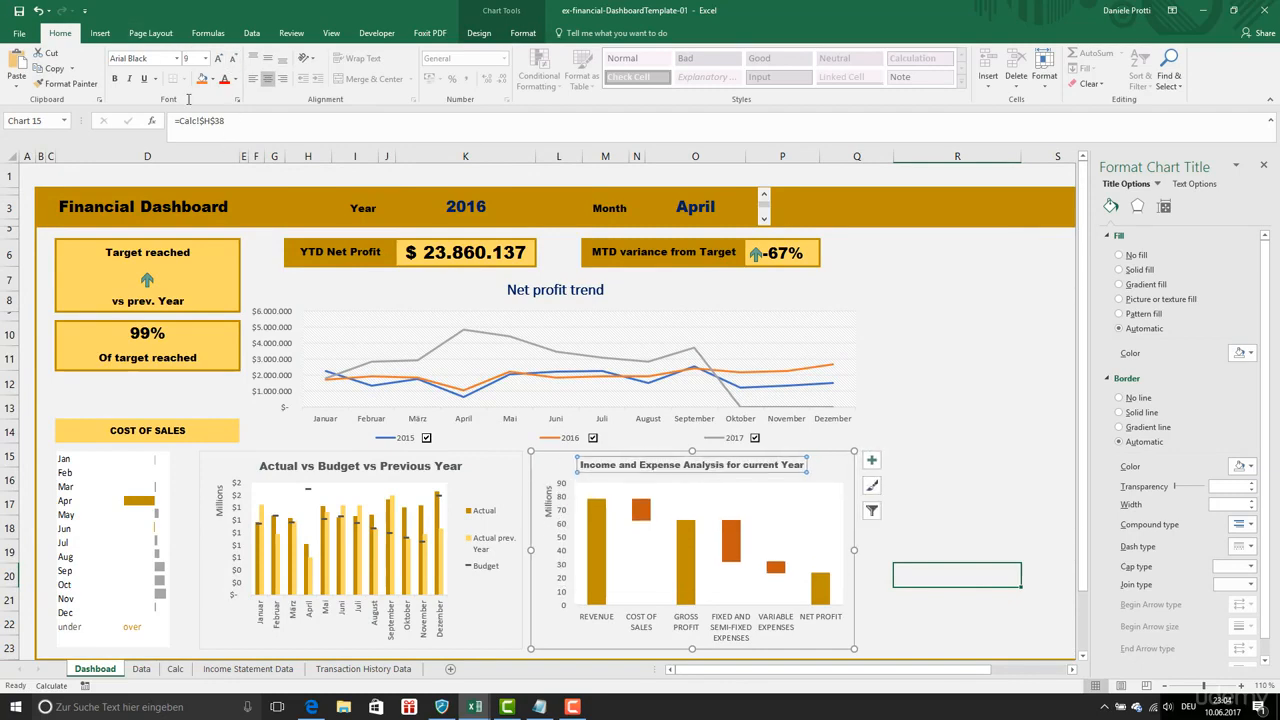
- Copy the waterfall chart title's reduced formatting to the Actual vs Budget vs Previous Year chart title
left_click(65, 84)
left_click(325, 463)
left_click(897, 476)
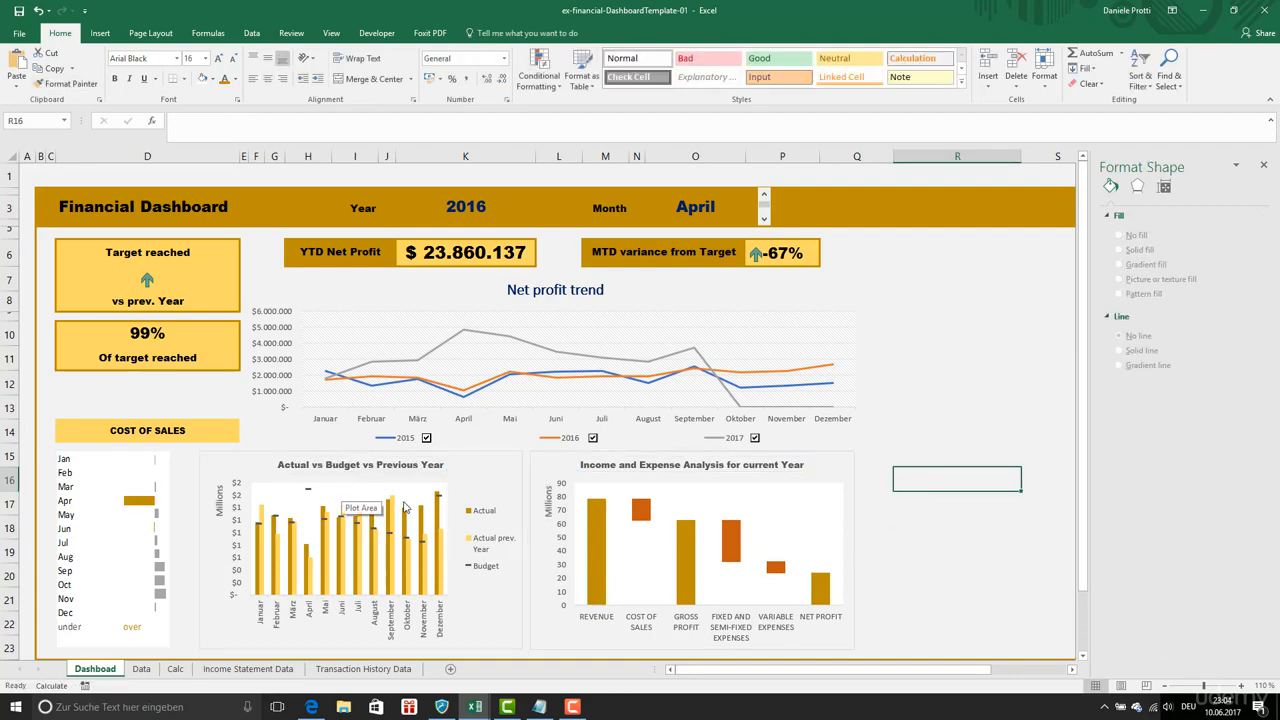
left_click(896, 522)
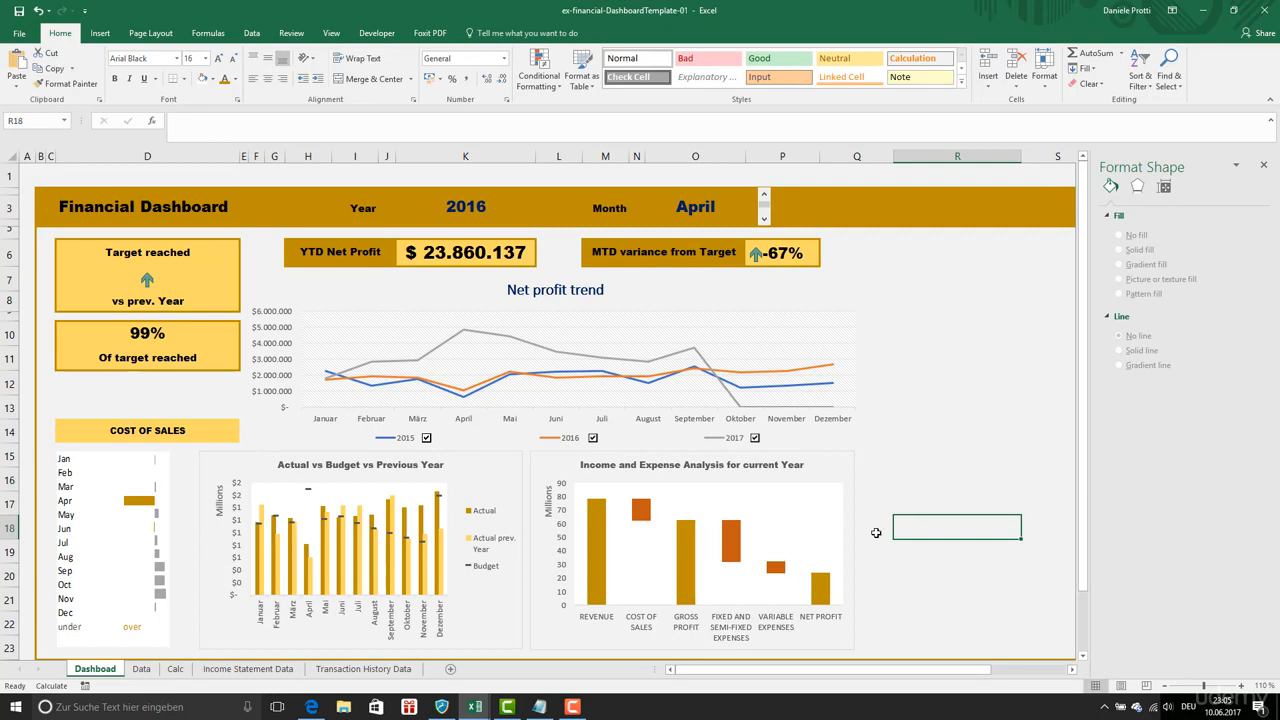
- Set the border to No line on both the waterfall chart and the Actual vs Budget vs Previous Year chart
left_click(857, 518)
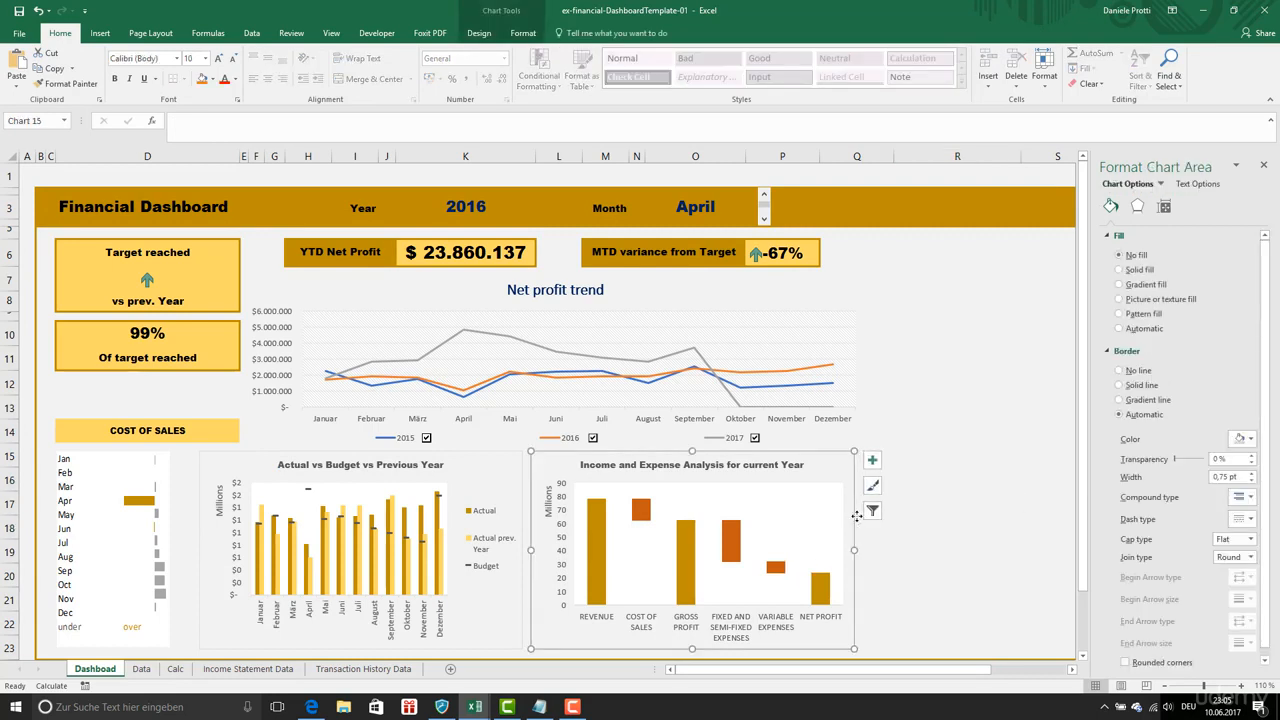
left_click(1126, 371)
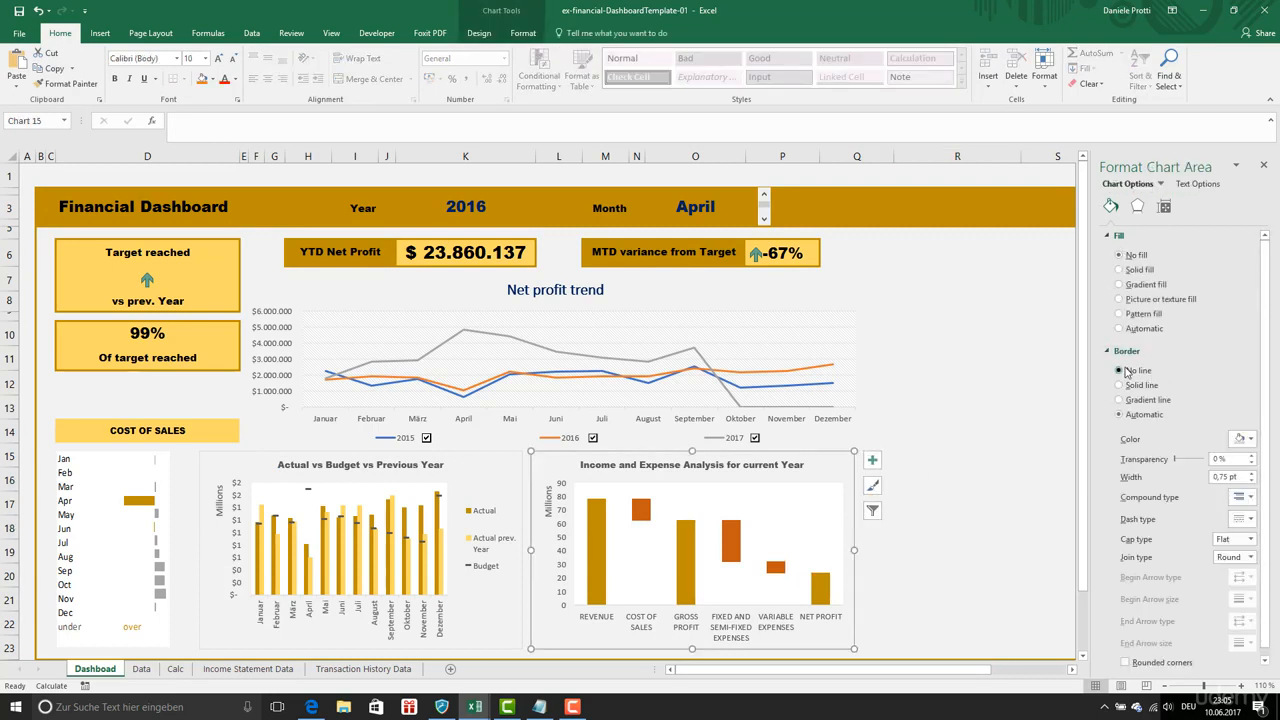
left_click(511, 479)
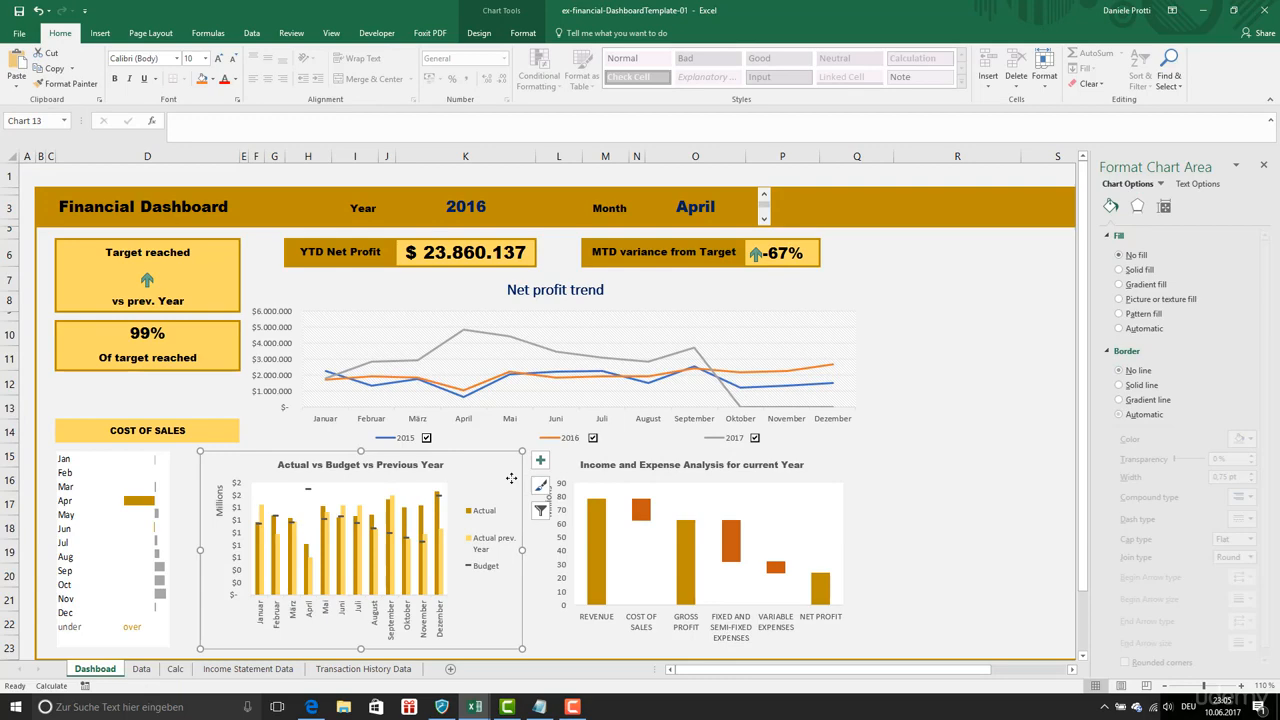
- Enter the heading "Historical information" in cell R3 of the dashboard header band
left_click(963, 204)
type("Hi")
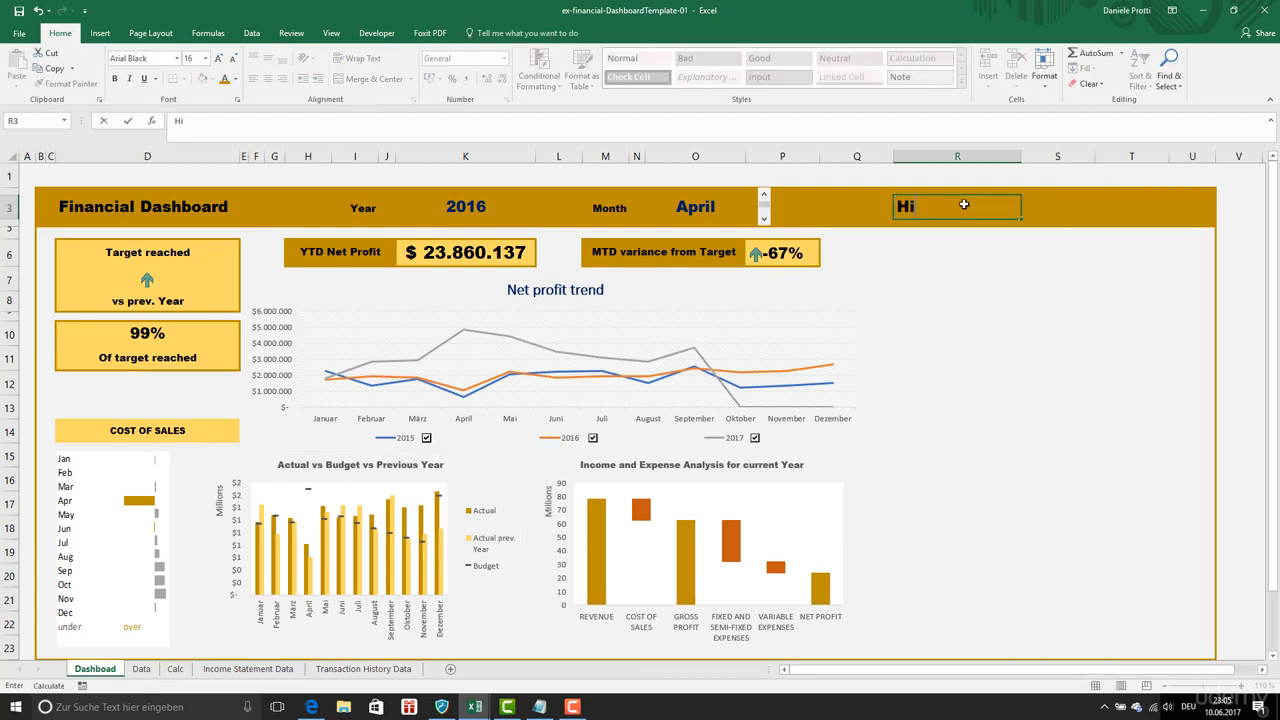
type("storical information")
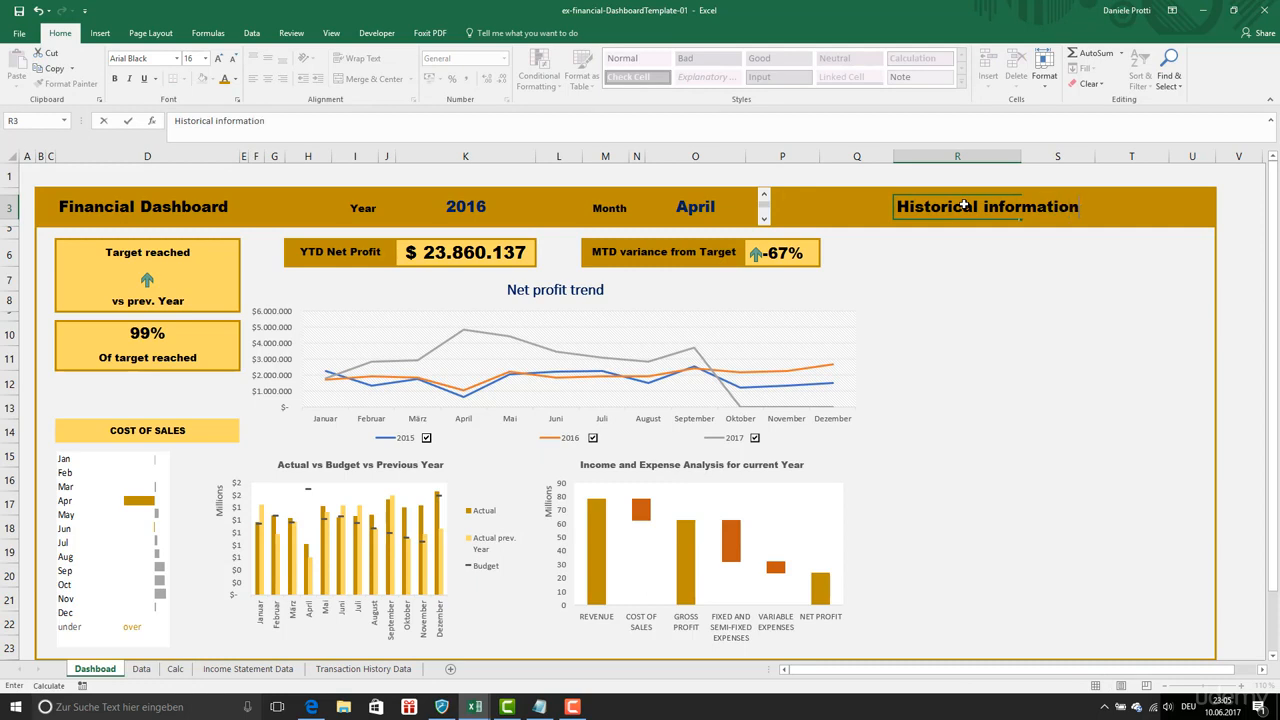
key("Return")
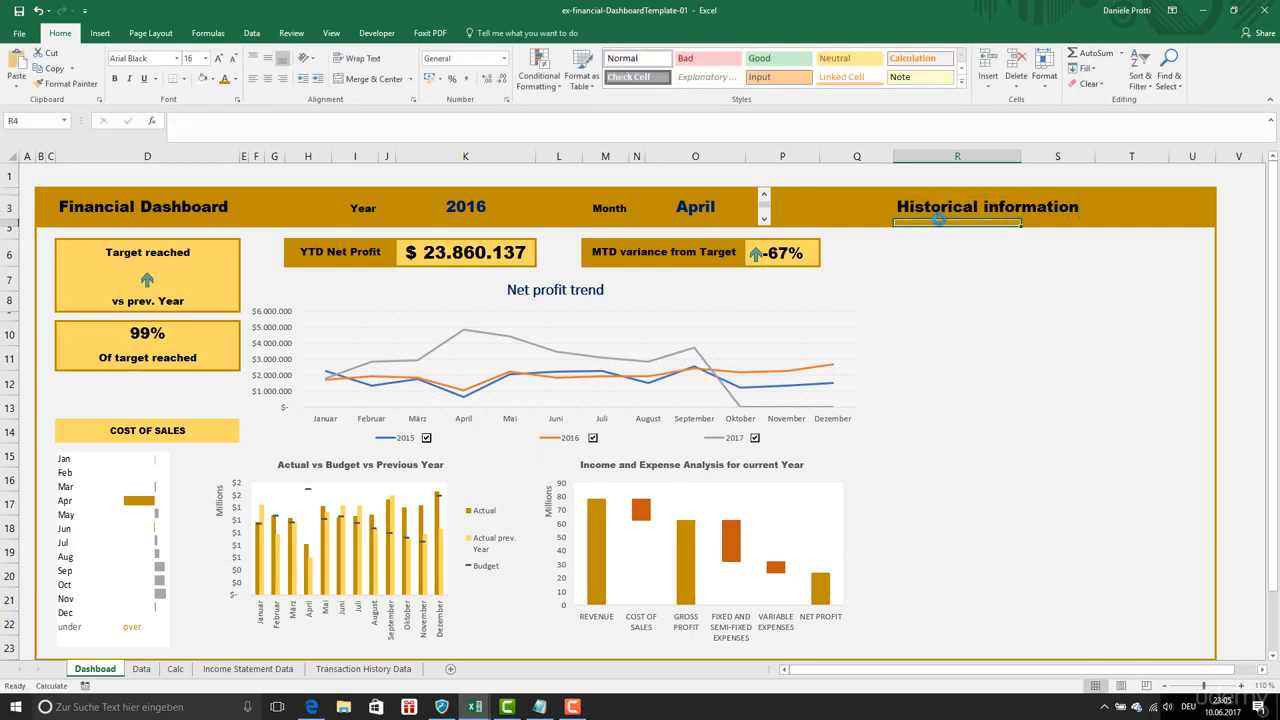
left_click(889, 250)
left_click(925, 258)
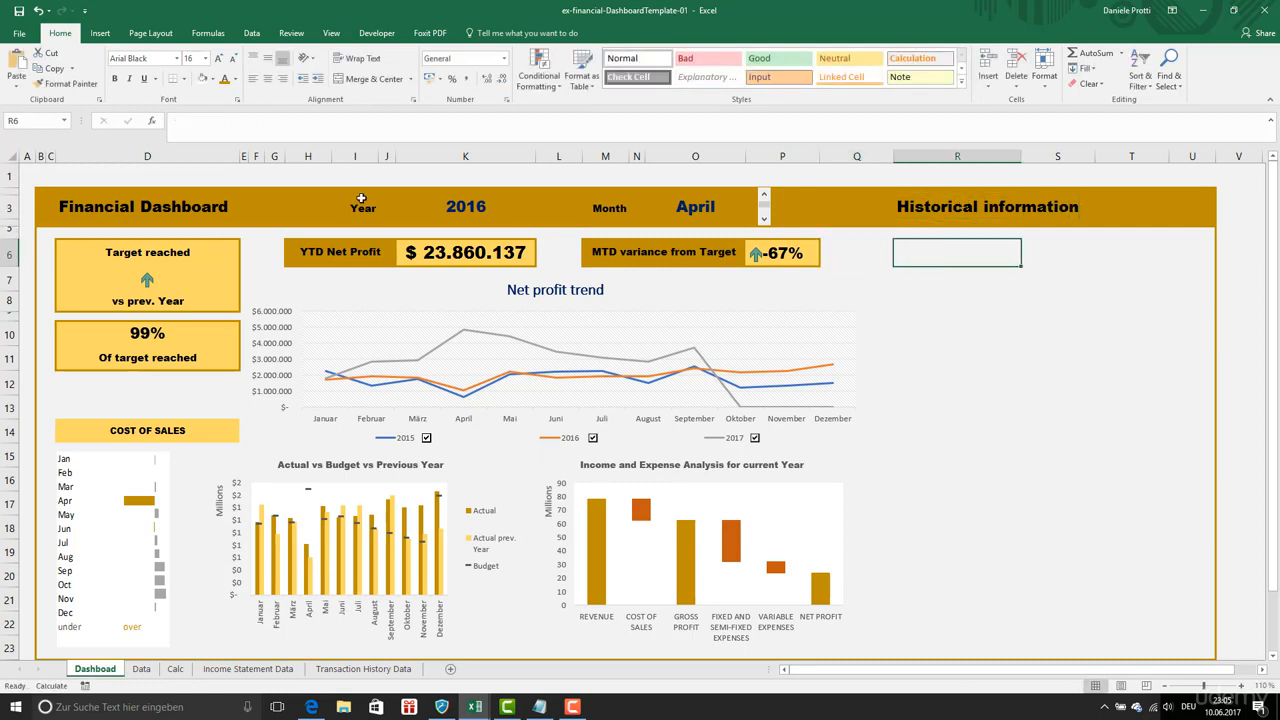
- Fill the year value cell K3 and the month value cell O3 with the light gold used on the dashboard cards
left_click(462, 204)
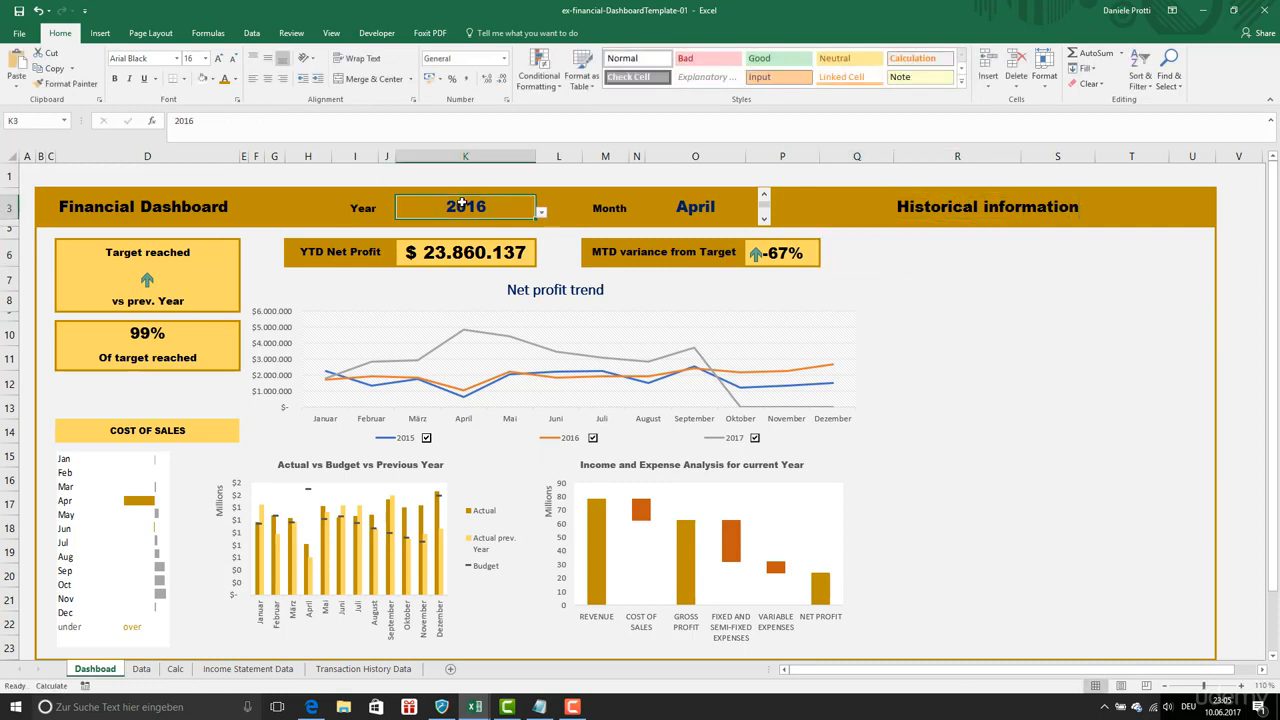
left_click(211, 78)
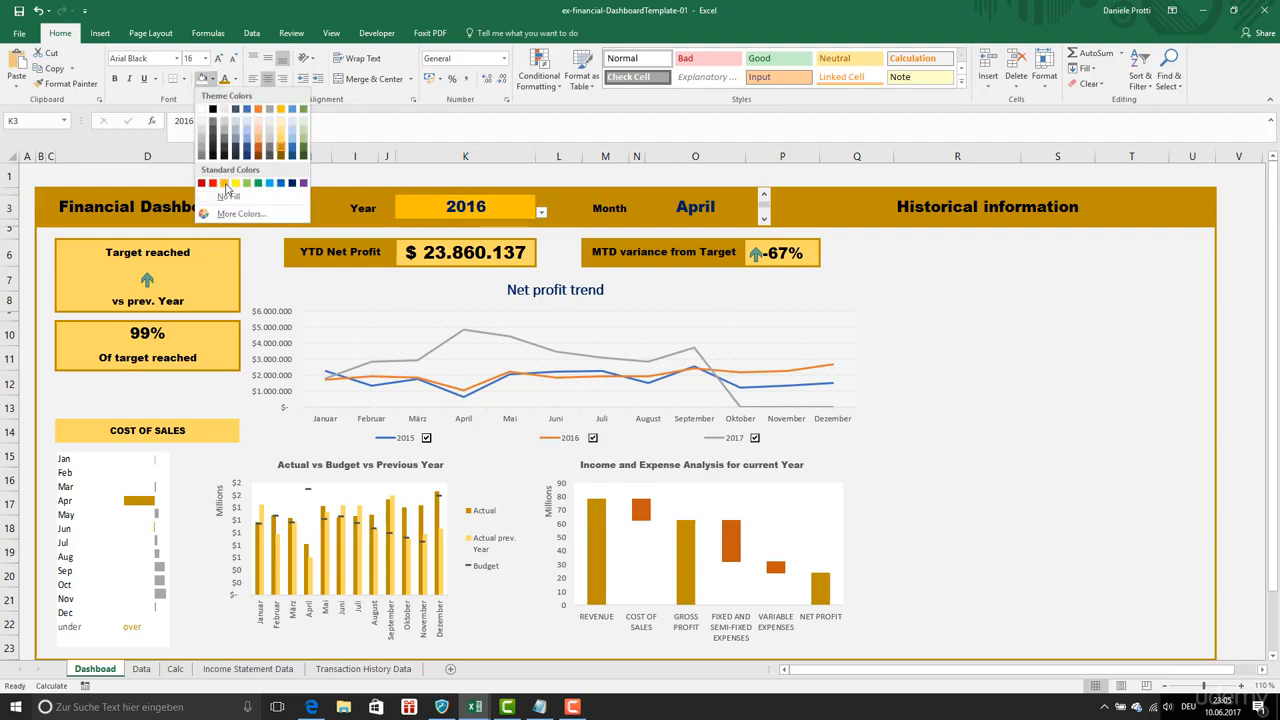
left_click(648, 216)
left_click(668, 210)
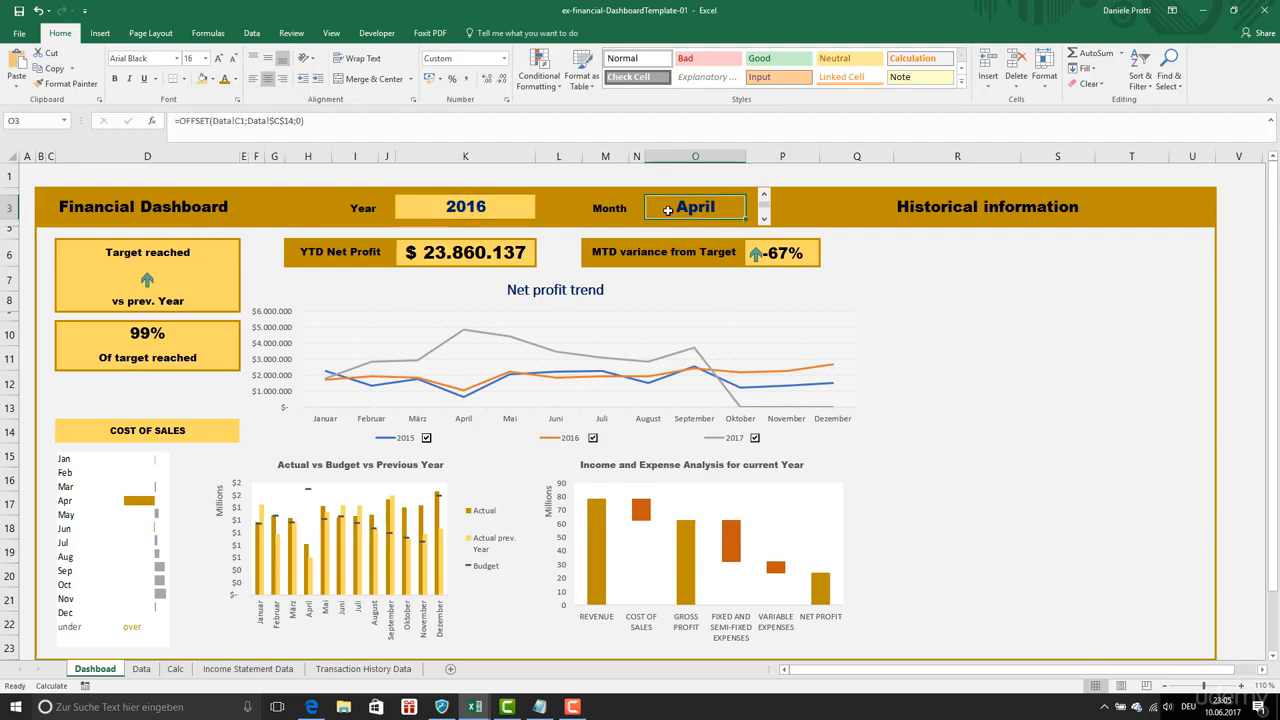
left_click(902, 334)
left_click(505, 214)
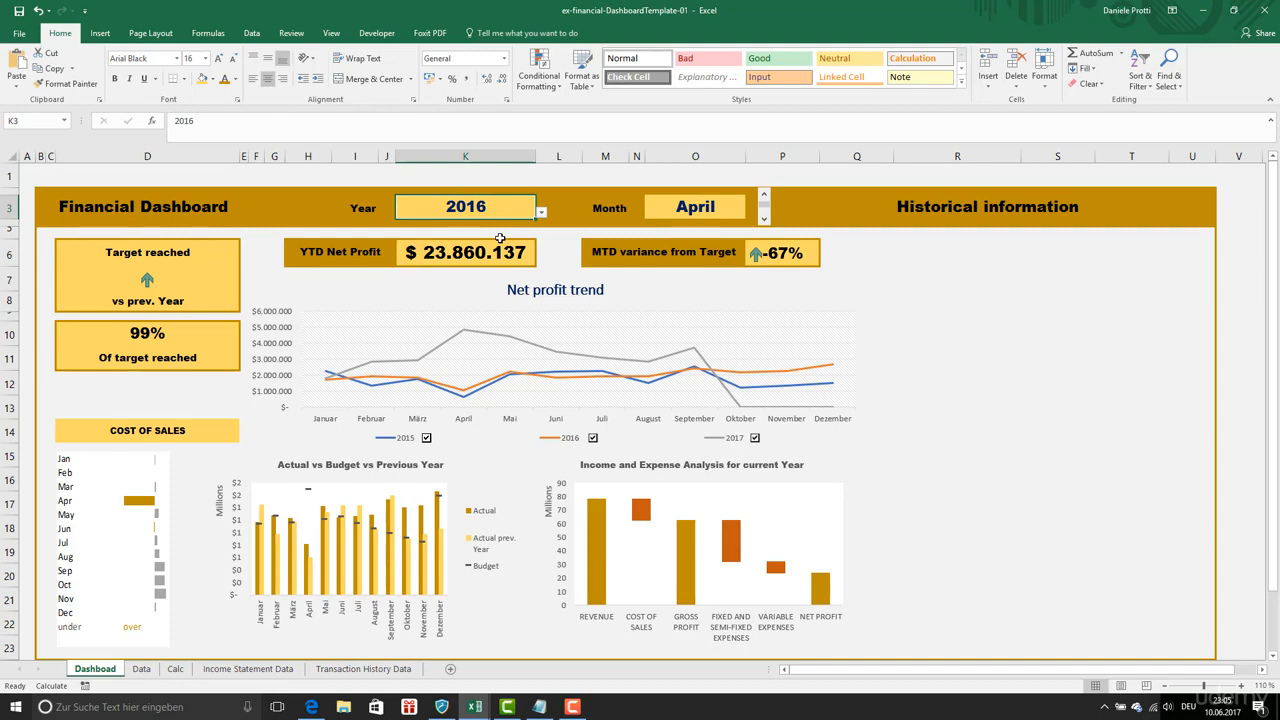
- Create a PivotTable from the transaction history table on a new worksheet, with Region as rows and the sum of Total as values
left_click(351, 674)
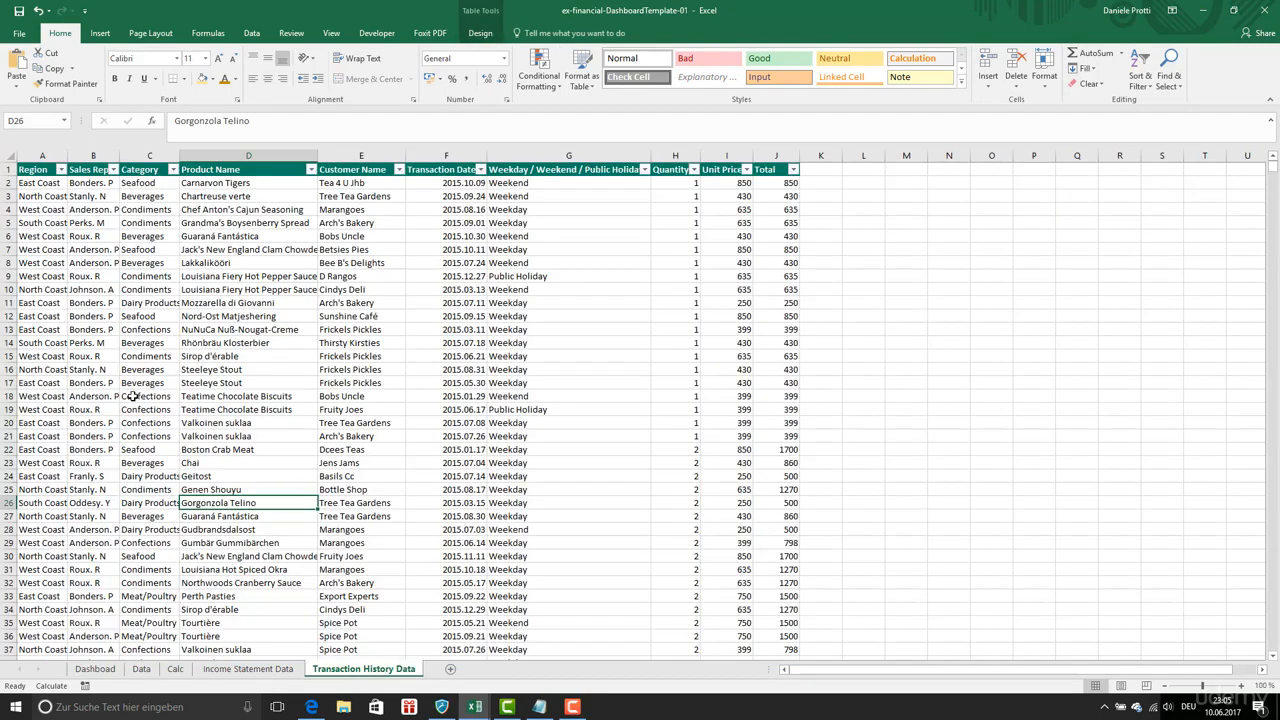
key("ctrl+a")
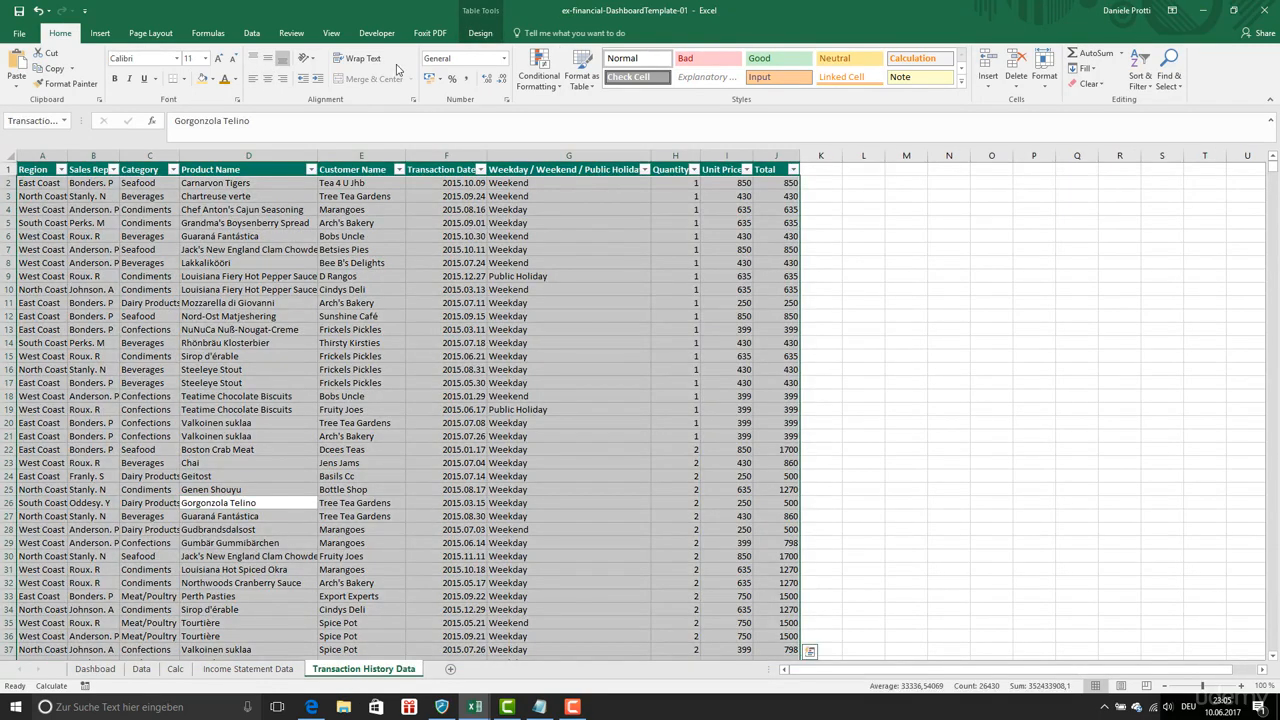
left_click(100, 33)
left_click(22, 68)
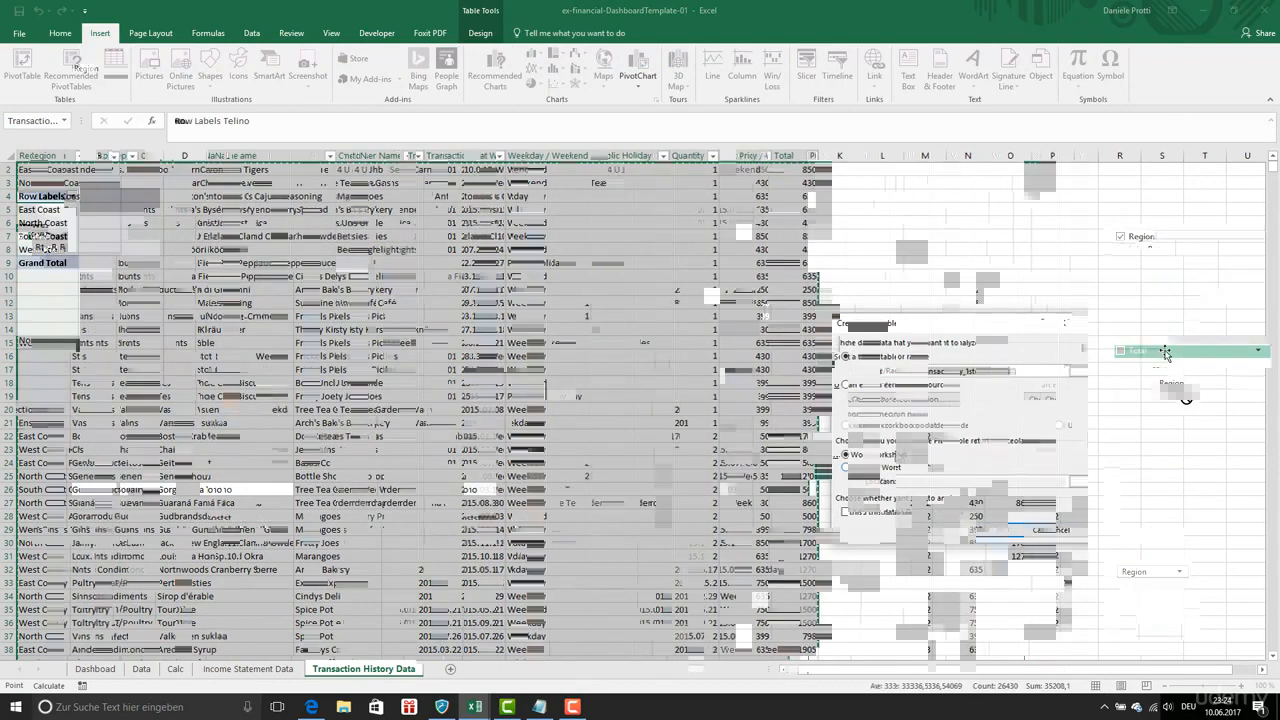
left_click_drag(1164, 351, 1242, 578)
left_click(1242, 576)
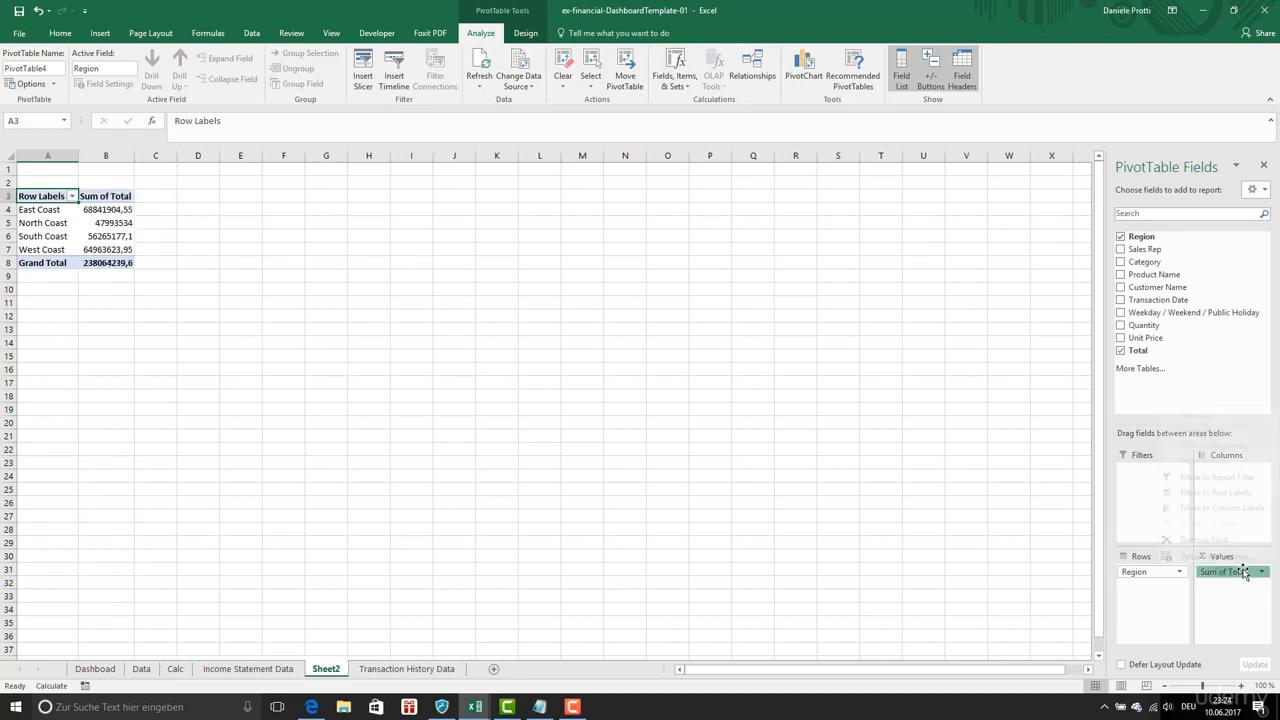
- Add Transaction Date to the PivotTable columns to generate date groups, clear the columns, and use Years as the report filter
left_click(1239, 590)
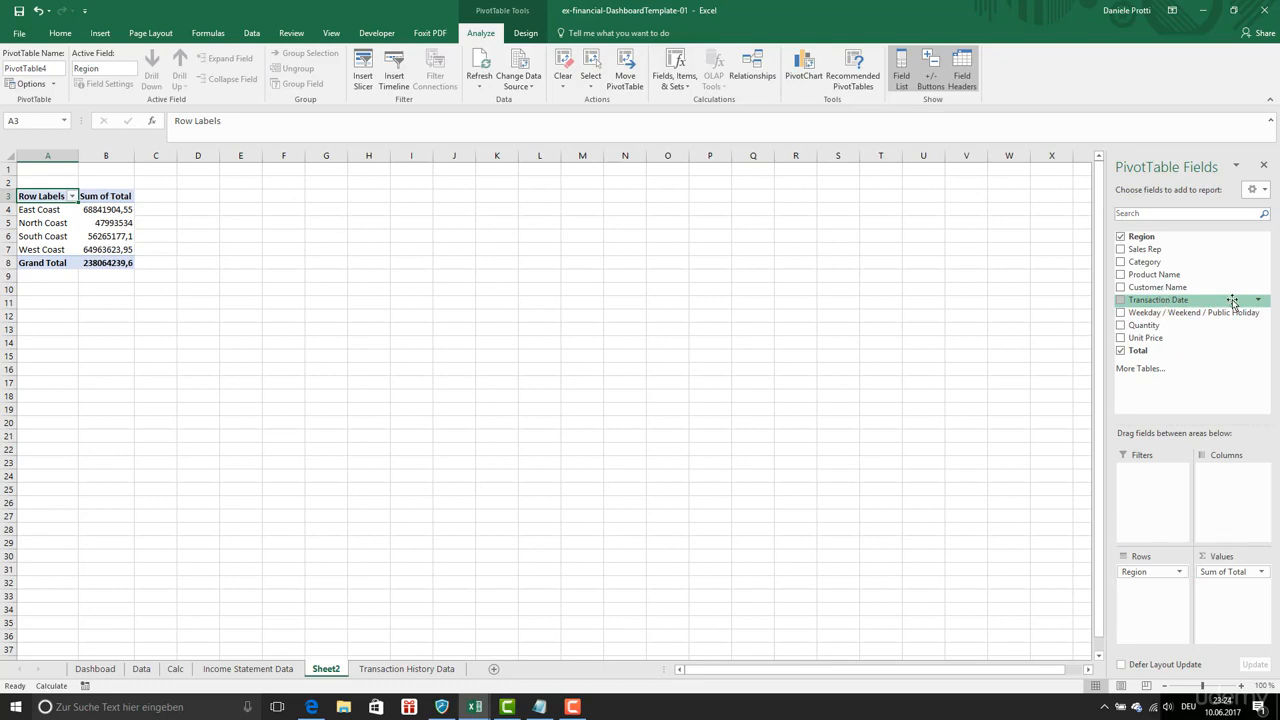
left_click_drag(1233, 302, 1252, 475)
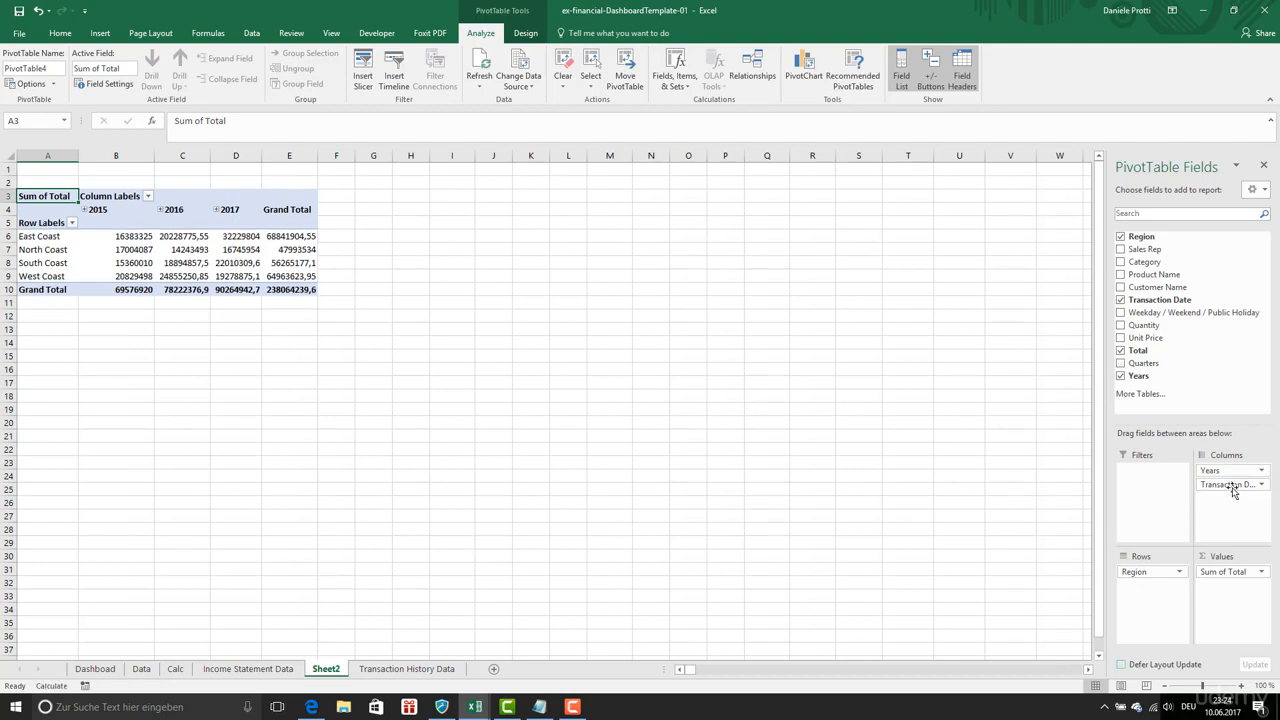
left_click_drag(1235, 487, 46, 174)
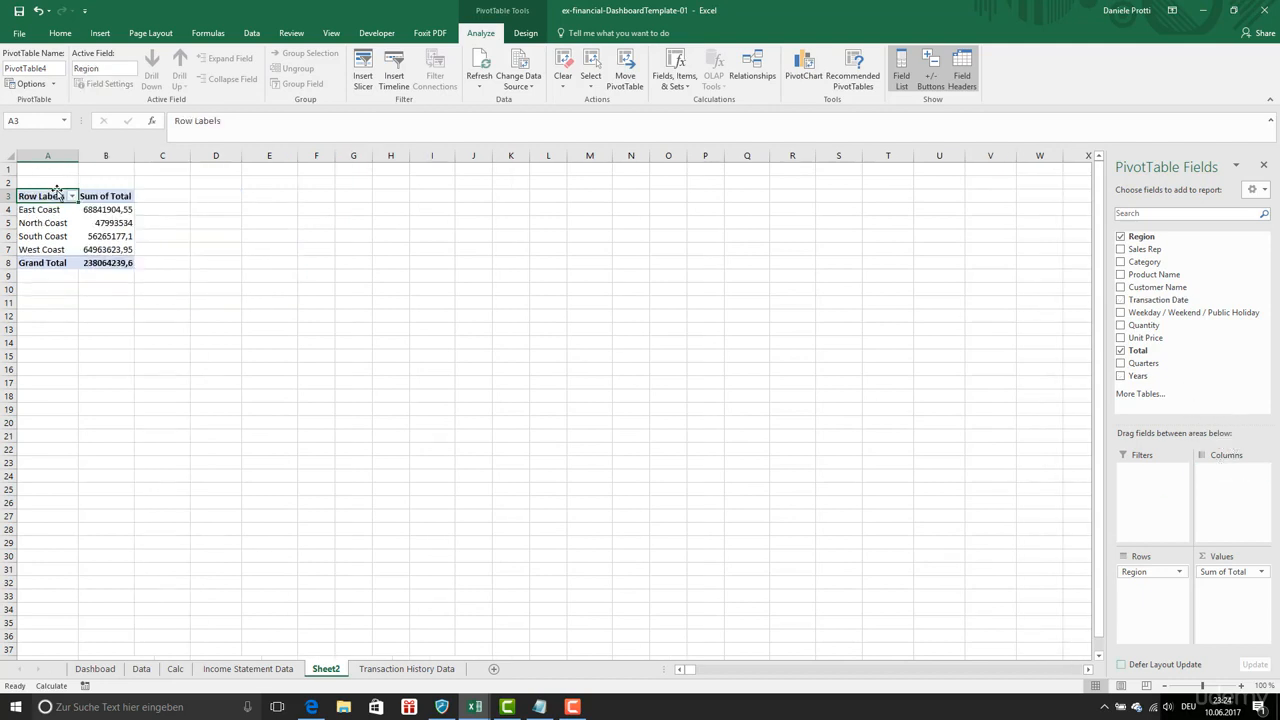
left_click_drag(1138, 376, 1150, 472)
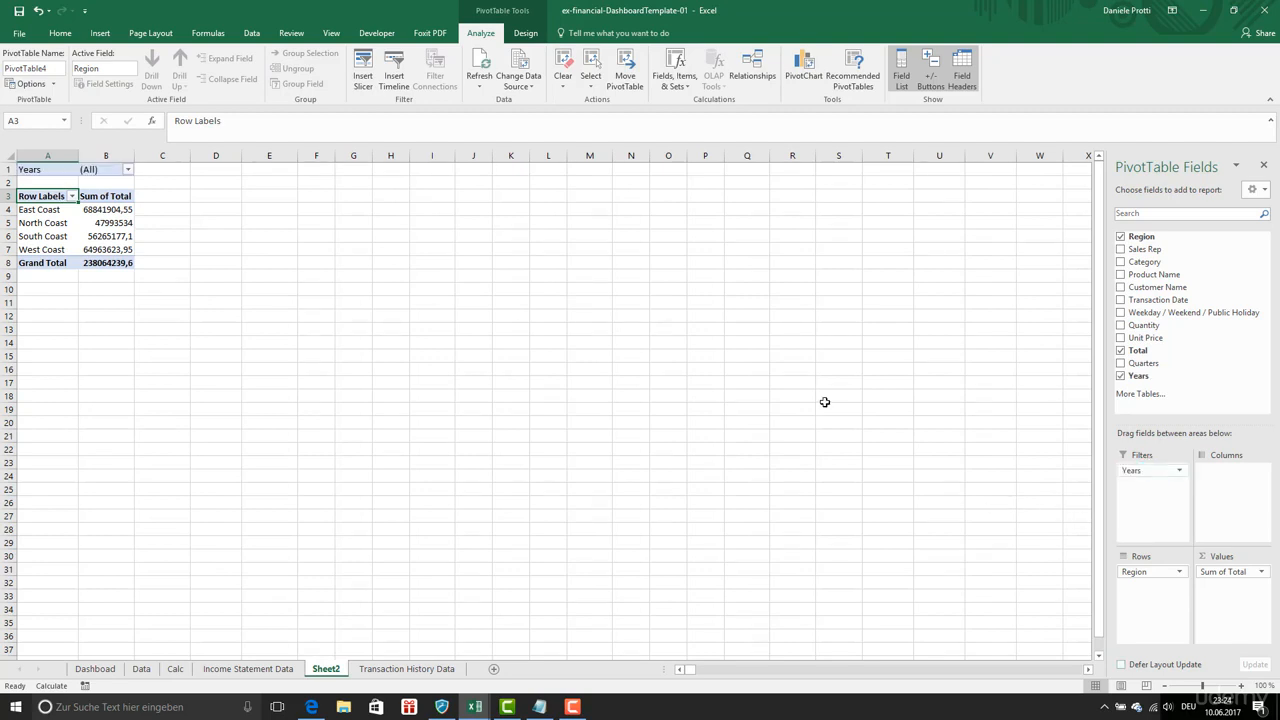
- Filter the PivotTable's Region rows to the top 1 item by Sum of Total
left_click(72, 197)
left_click(72, 199)
right_click(62, 201)
left_click(90, 207)
left_click(72, 197)
mouse_move(98, 299)
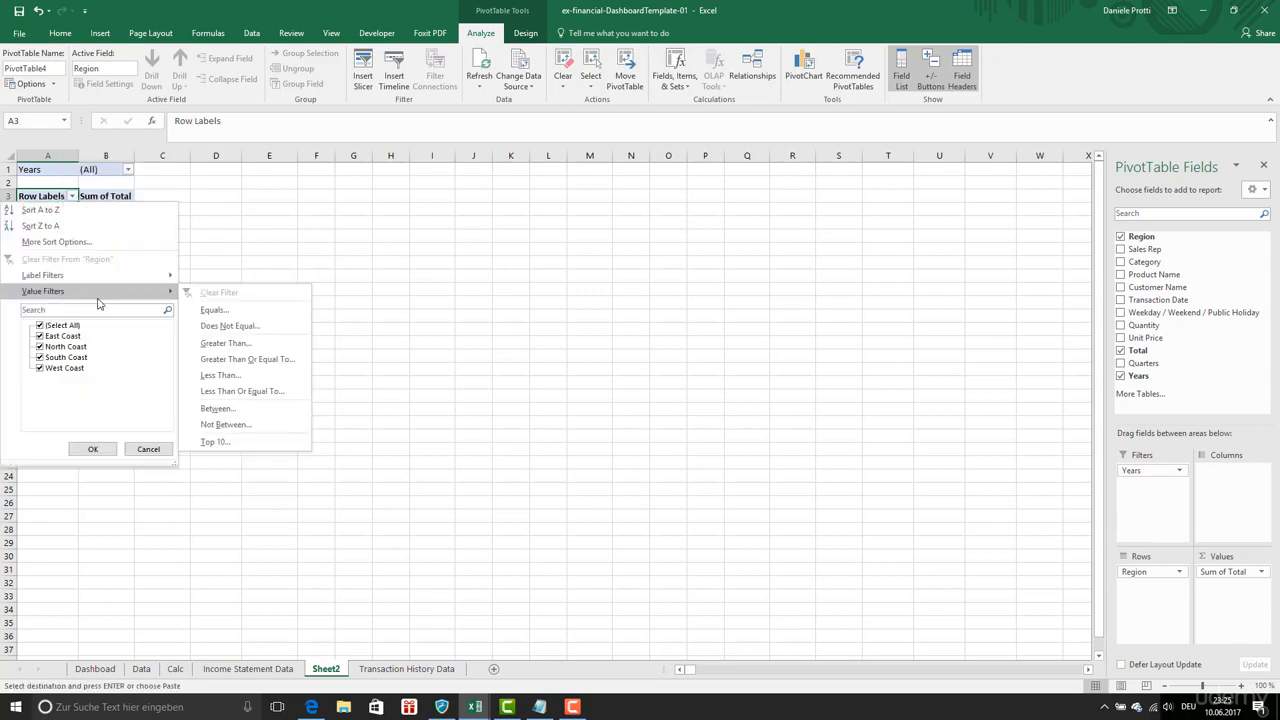
left_click(257, 443)
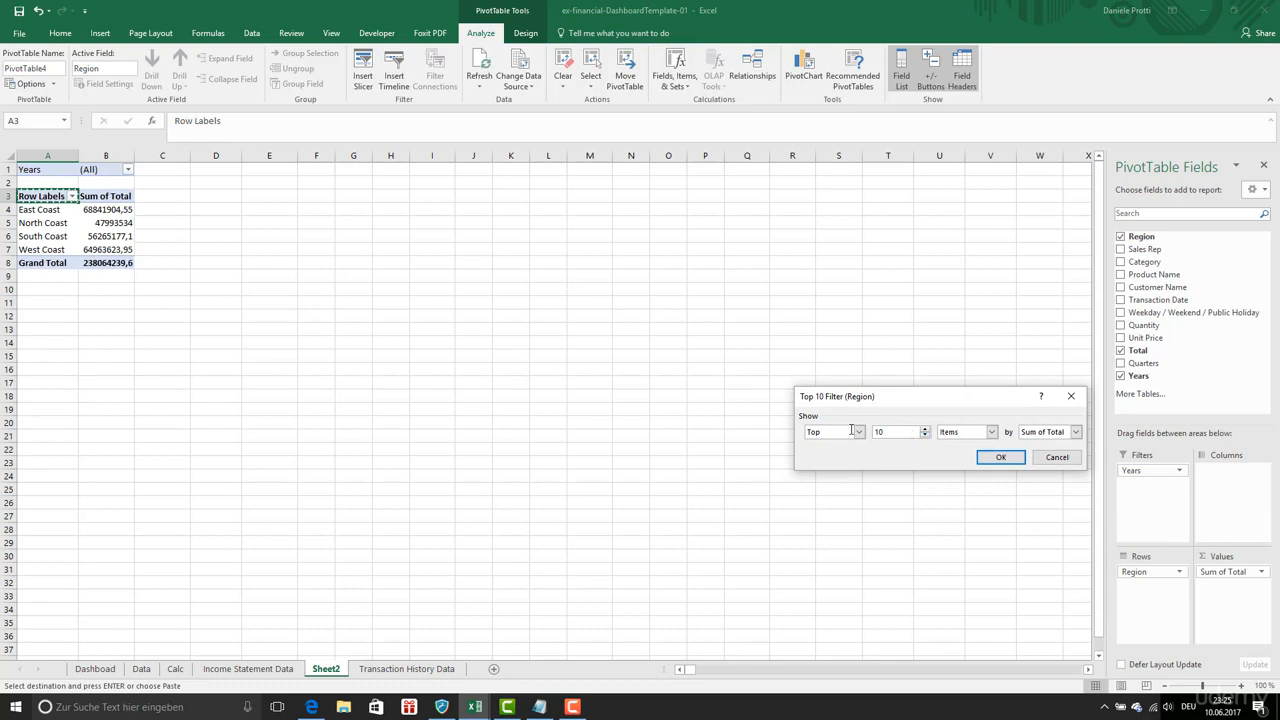
type("1")
left_click(1007, 460)
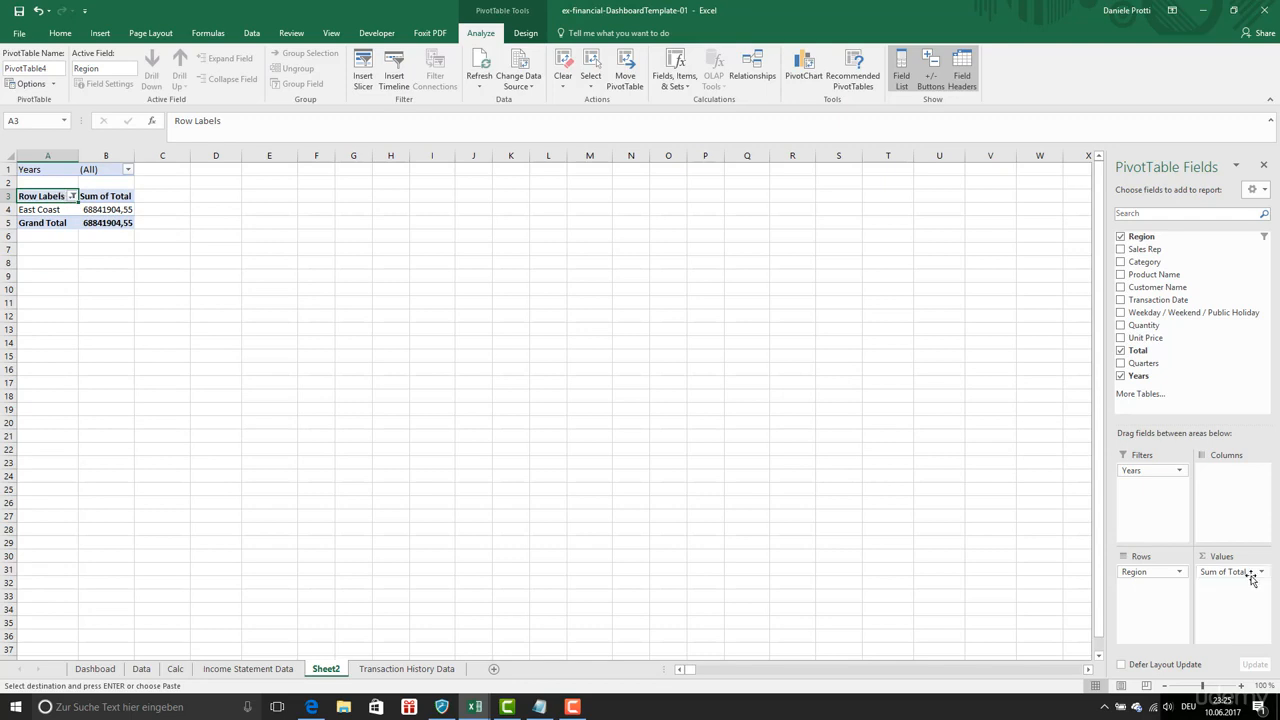
- Turn off the grand totals for both rows and columns in the Region PivotTable
left_click(30, 83)
left_click_drag(150, 100, 396, 179)
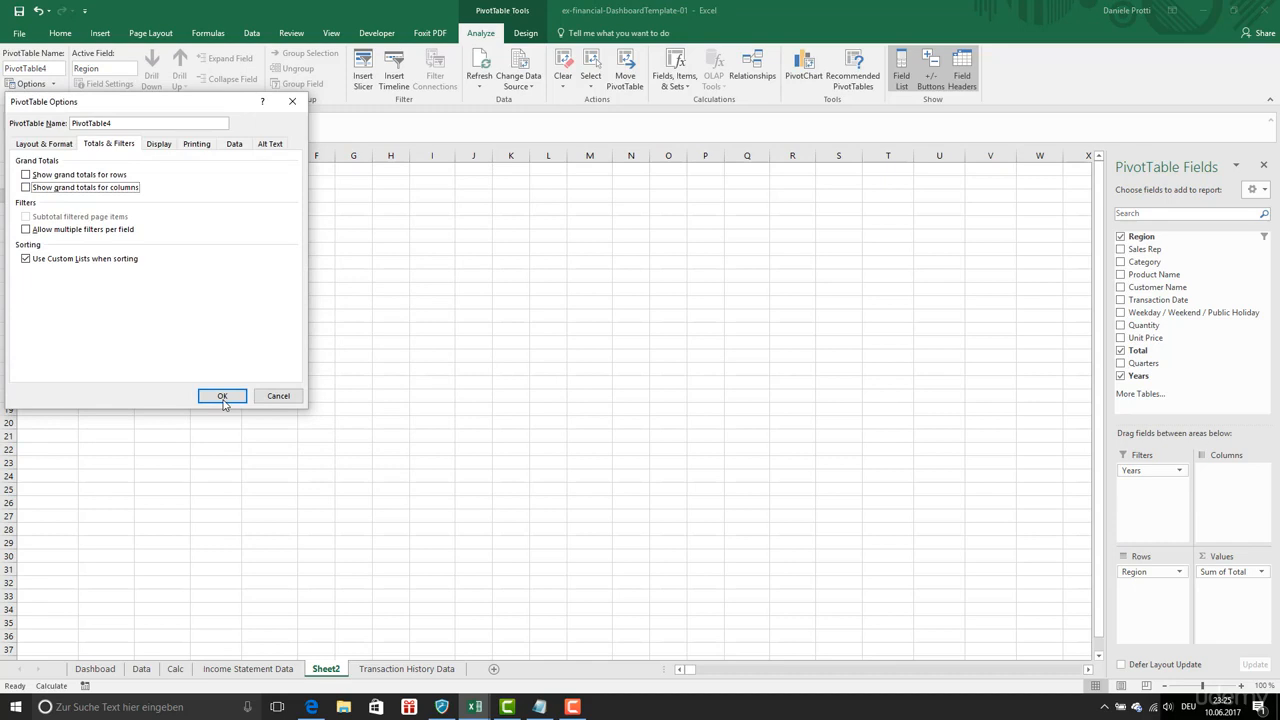
left_click(223, 396)
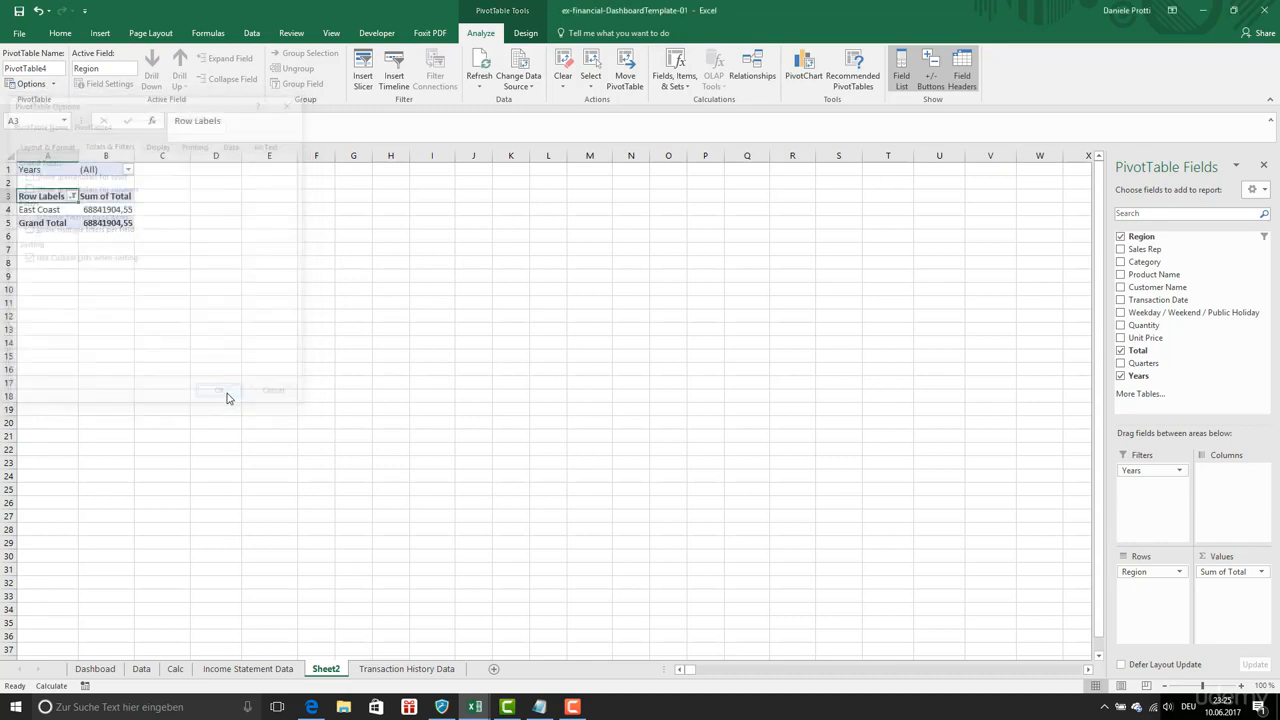
- Rename the PivotTable's row label header in A3 to "Top Region"
left_click(108, 209)
left_click(59, 196)
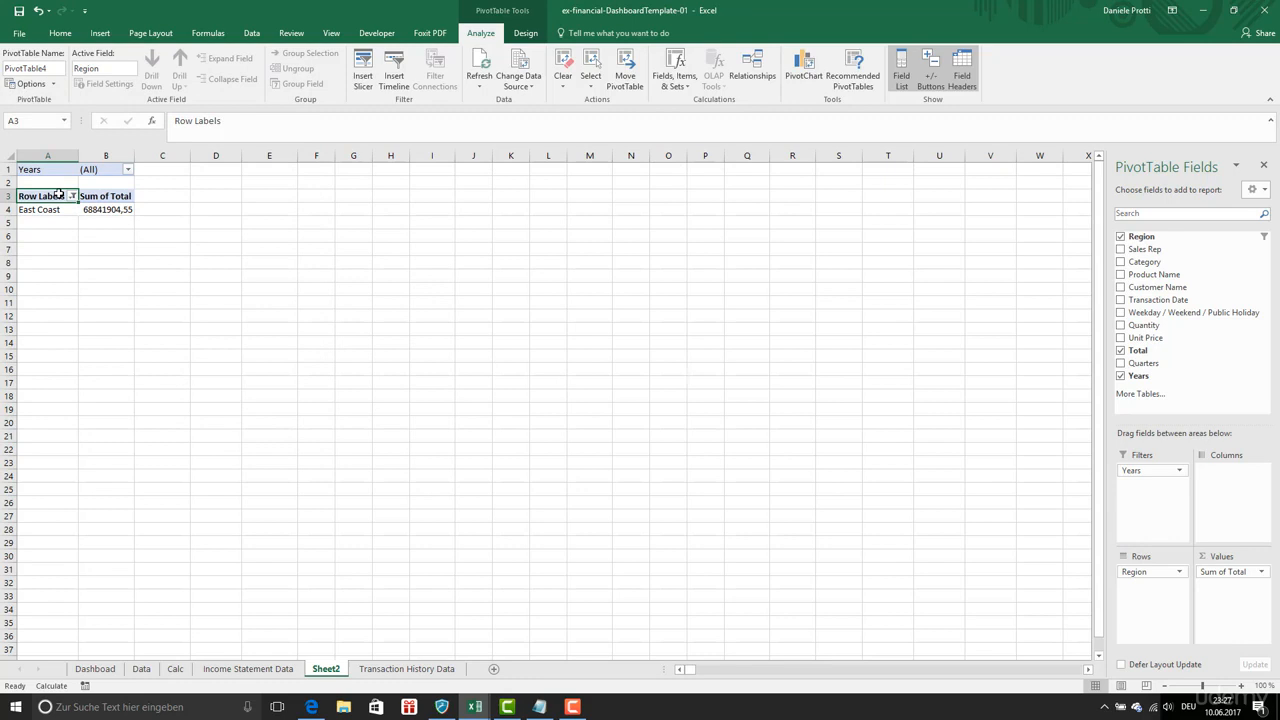
type("Top Region")
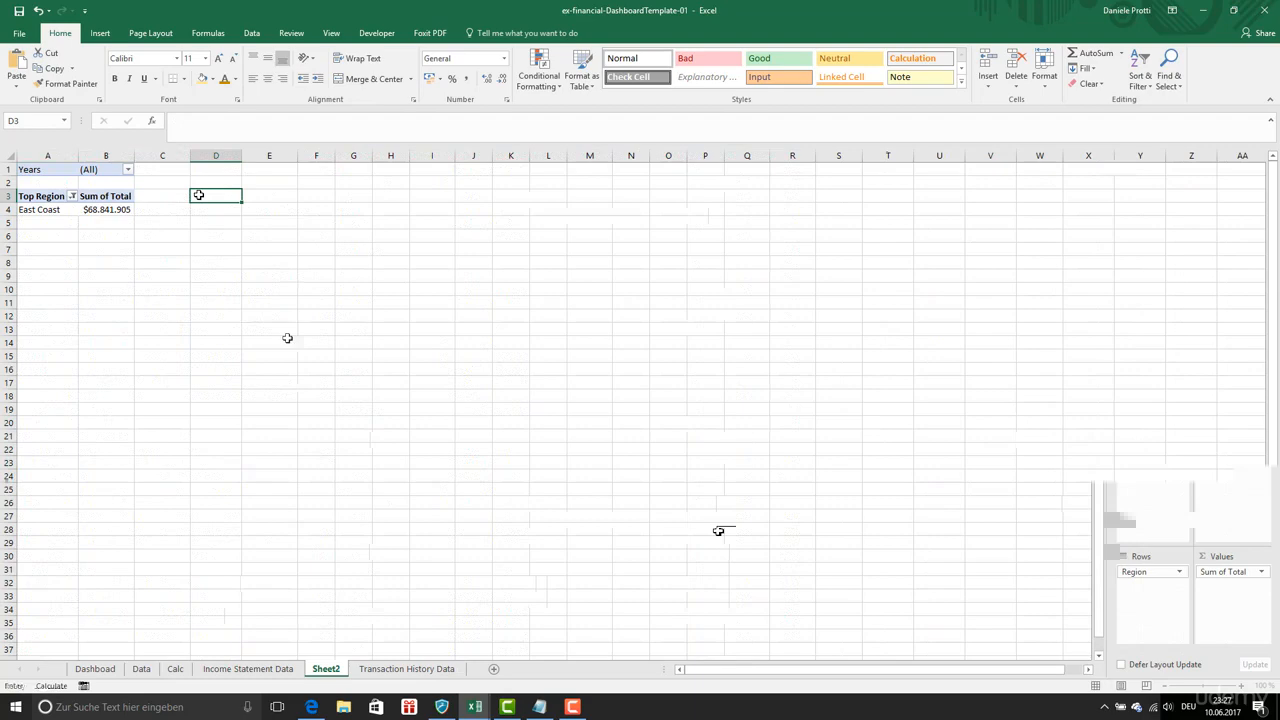
- Try to create another PivotTable from Transaction_History_Tables on the existing worksheet Sheet2
right_click(287, 337)
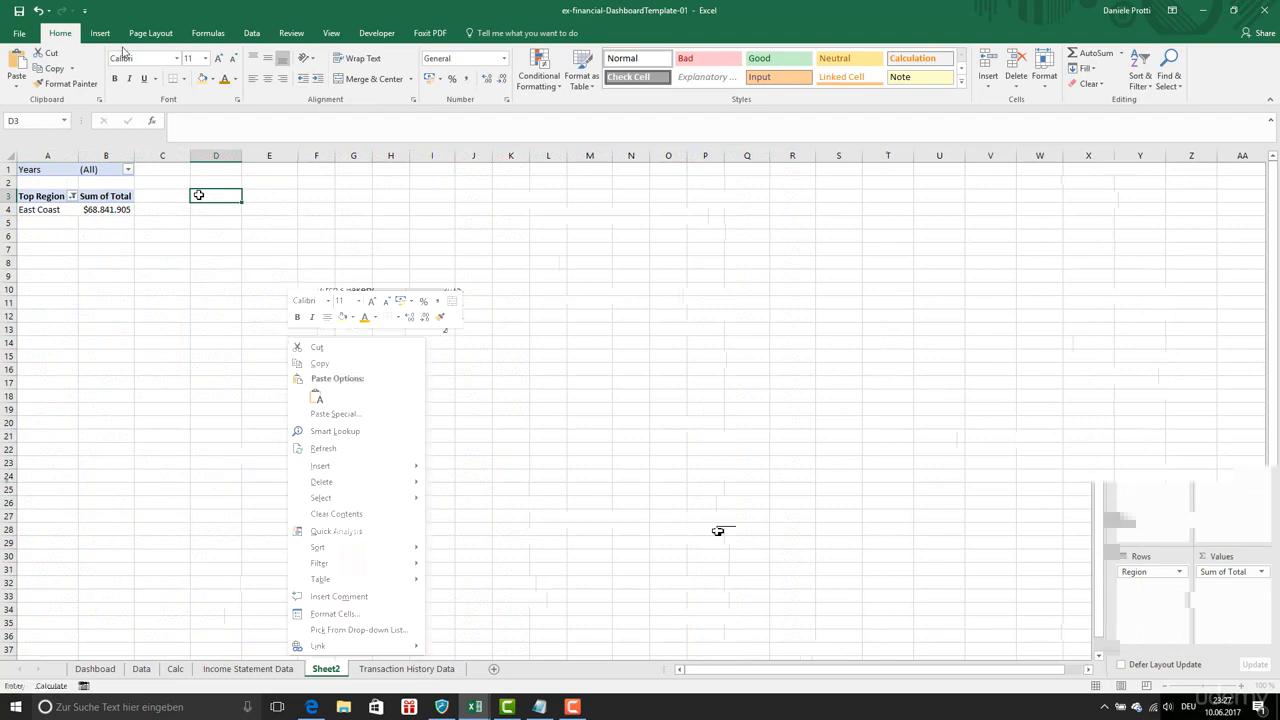
left_click(100, 33)
left_click(26, 74)
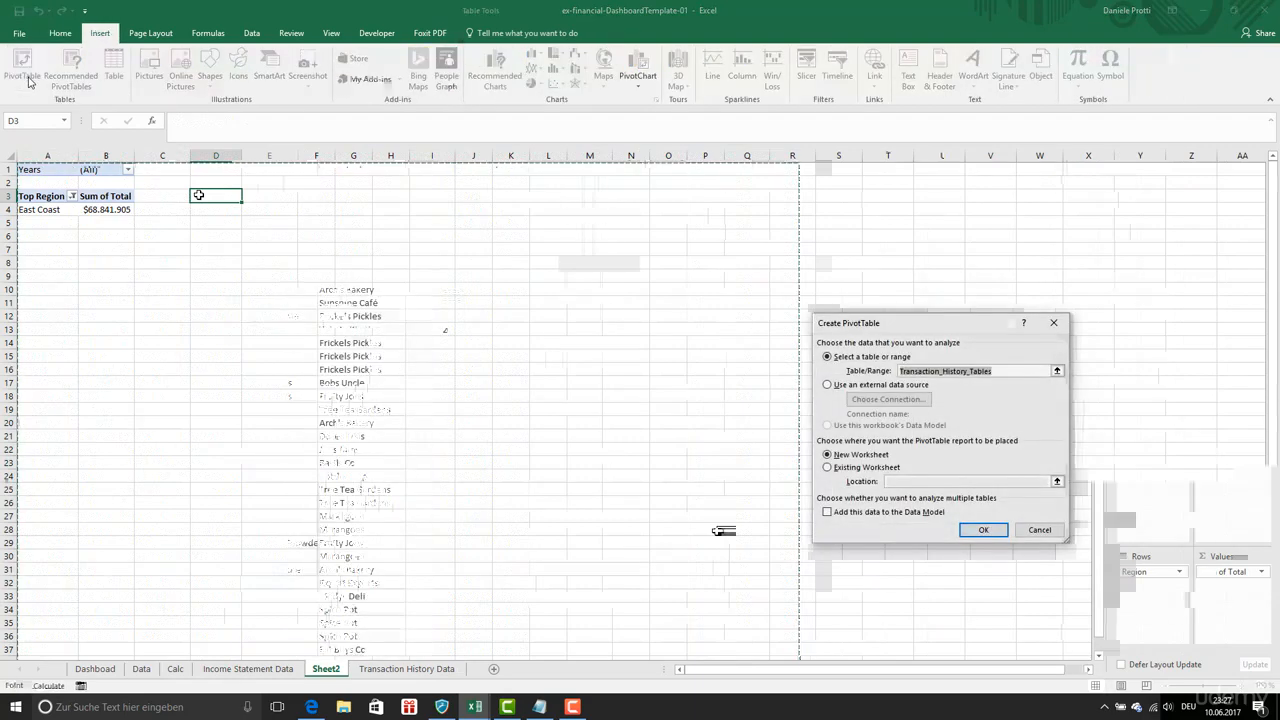
left_click(862, 467)
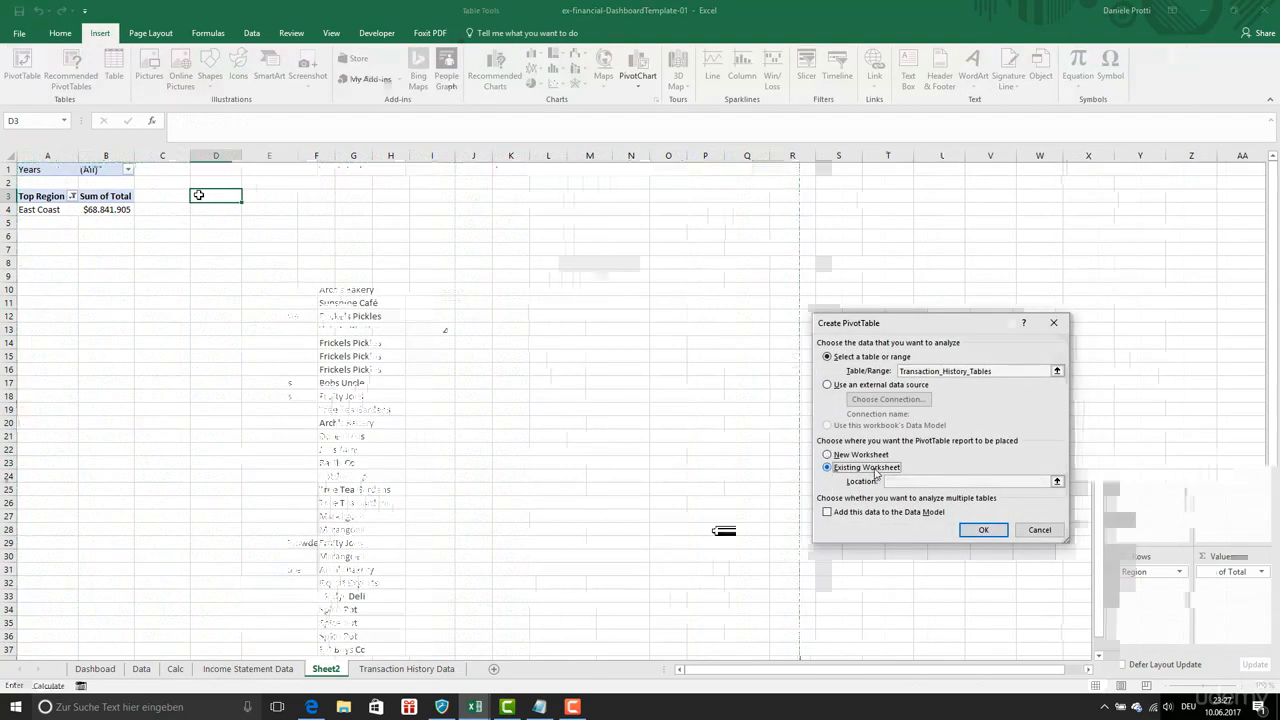
left_click(935, 482)
left_click(334, 669)
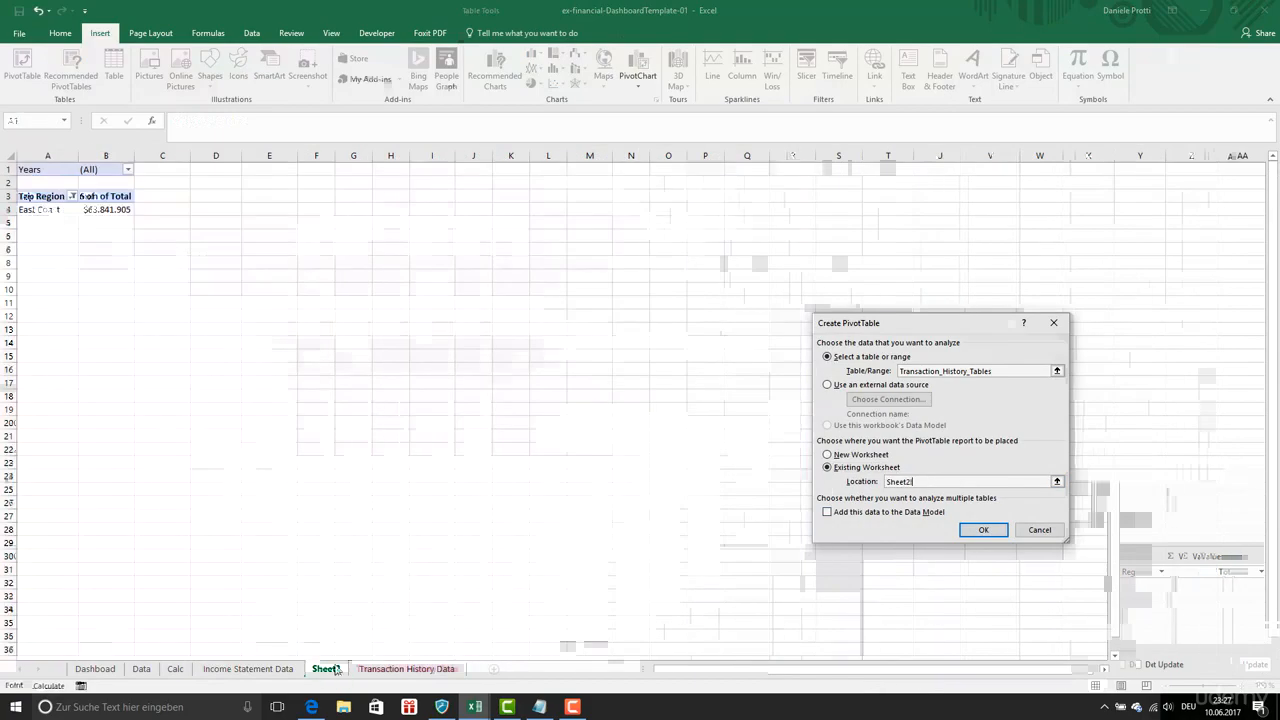
left_click(972, 531)
- Rename the worksheet Sheet2 as "Top values"
left_click(340, 672)
type("Top va")
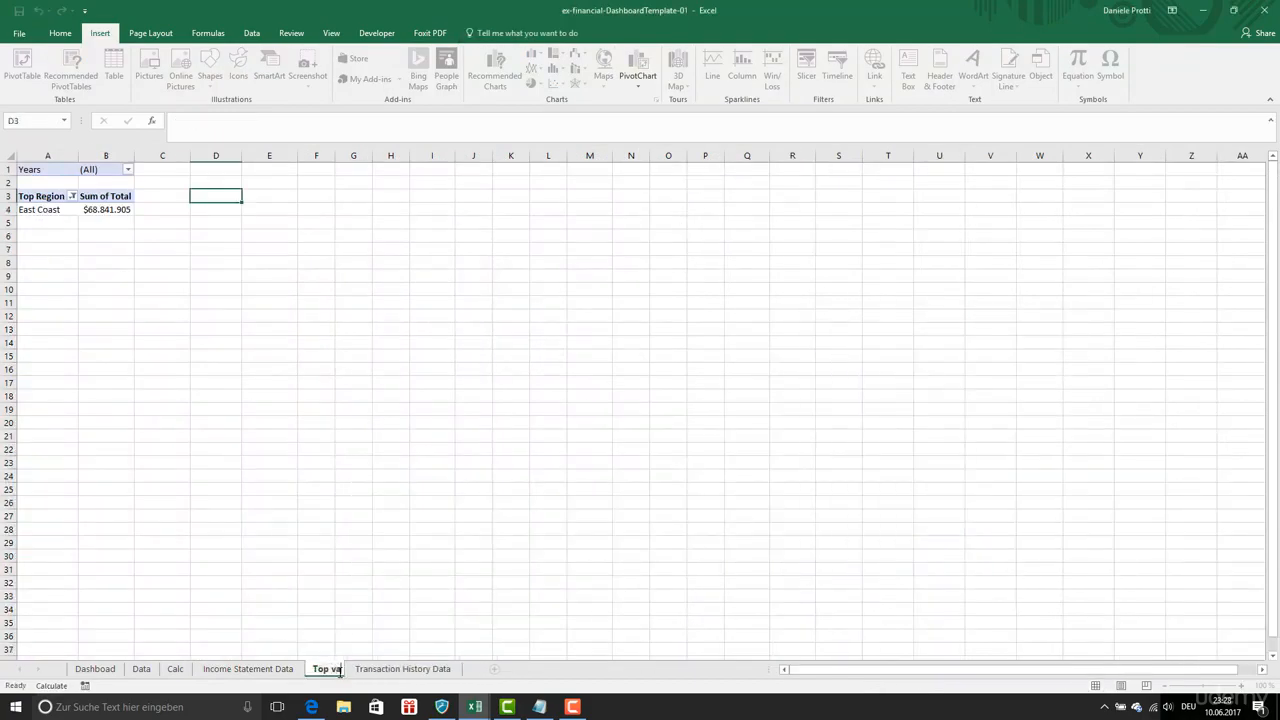
type("lues")
key("Return")
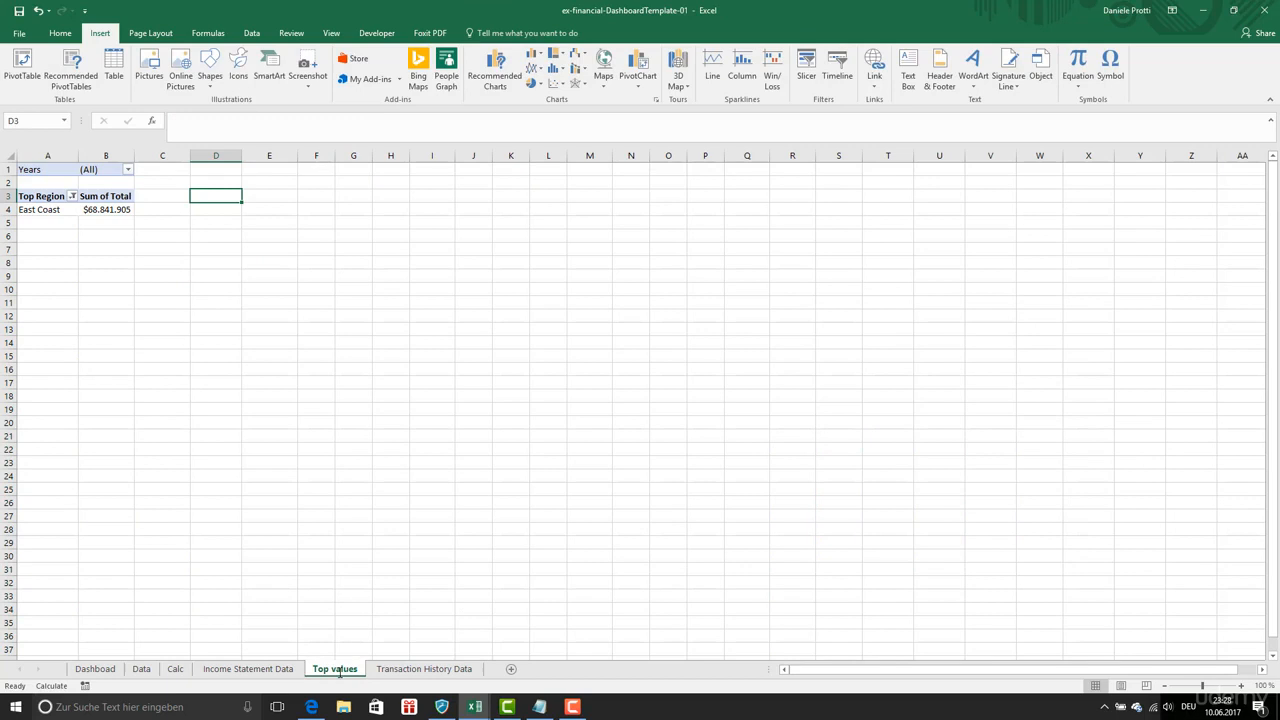
- Copy the whole Top Region PivotTable, including its Years filter, and paste it at cell D1
left_click(110, 207)
left_click(44, 196)
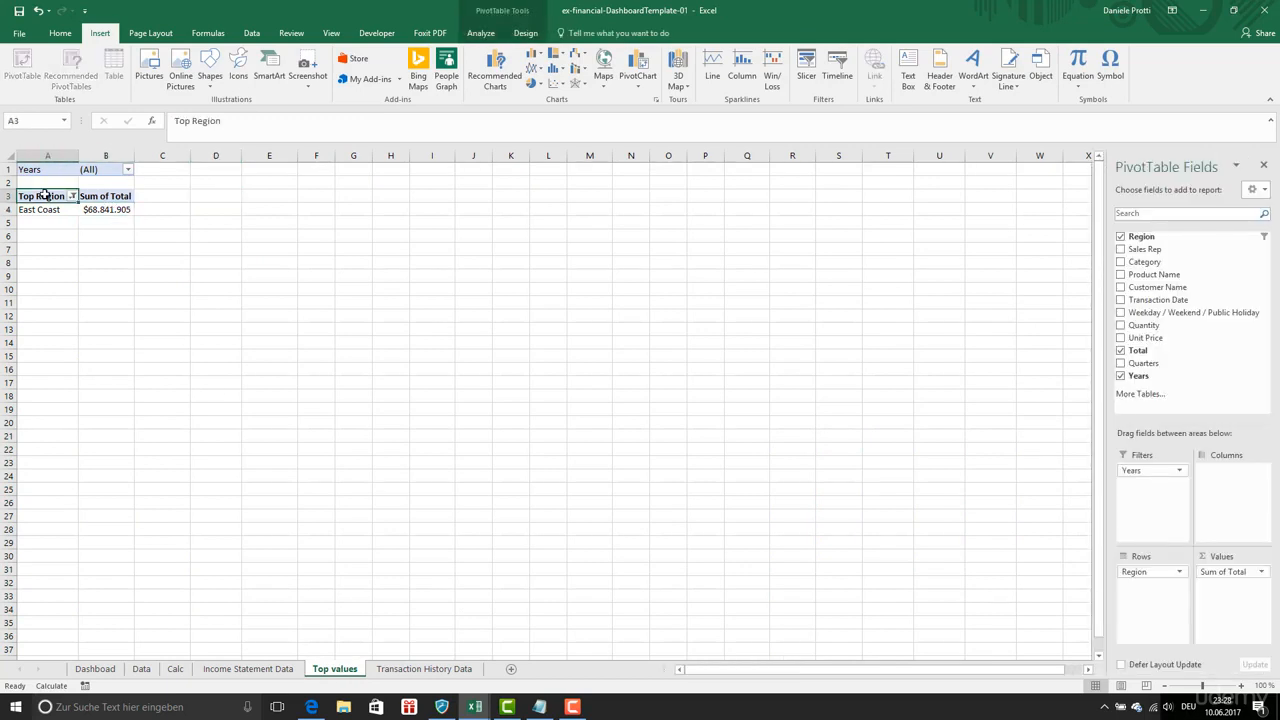
left_click_drag(50, 196, 96, 205)
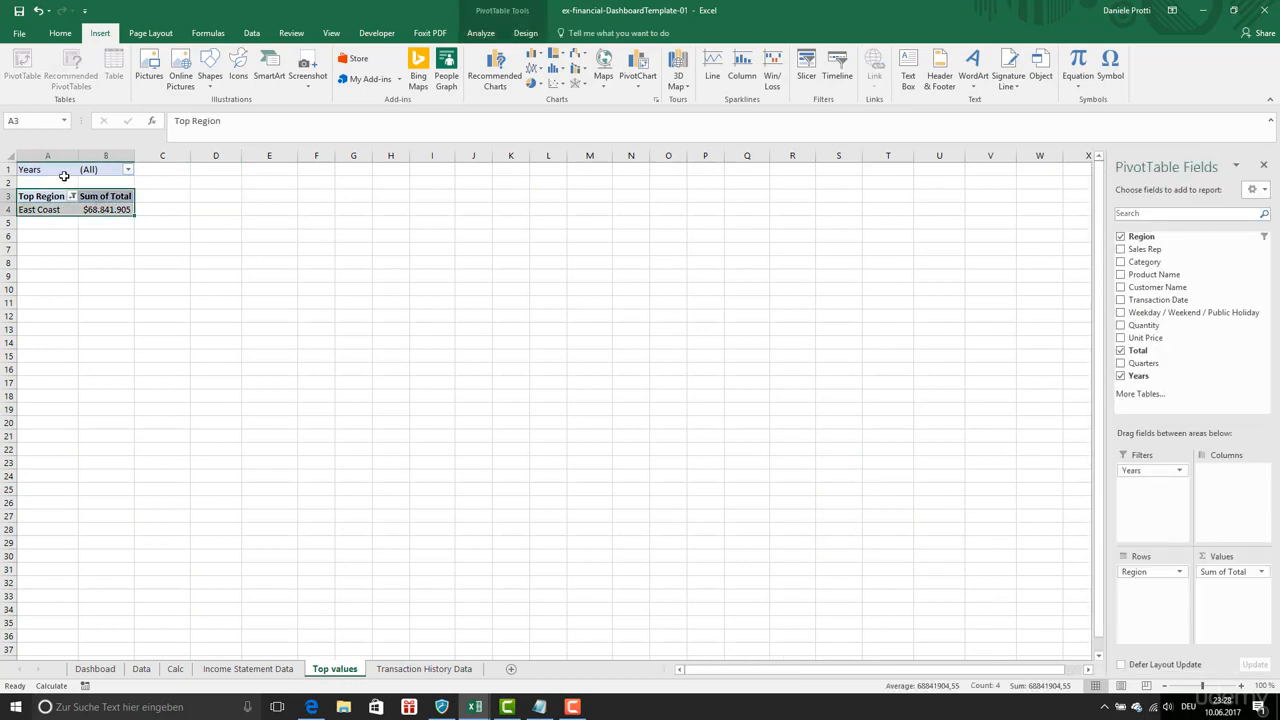
left_click(72, 196)
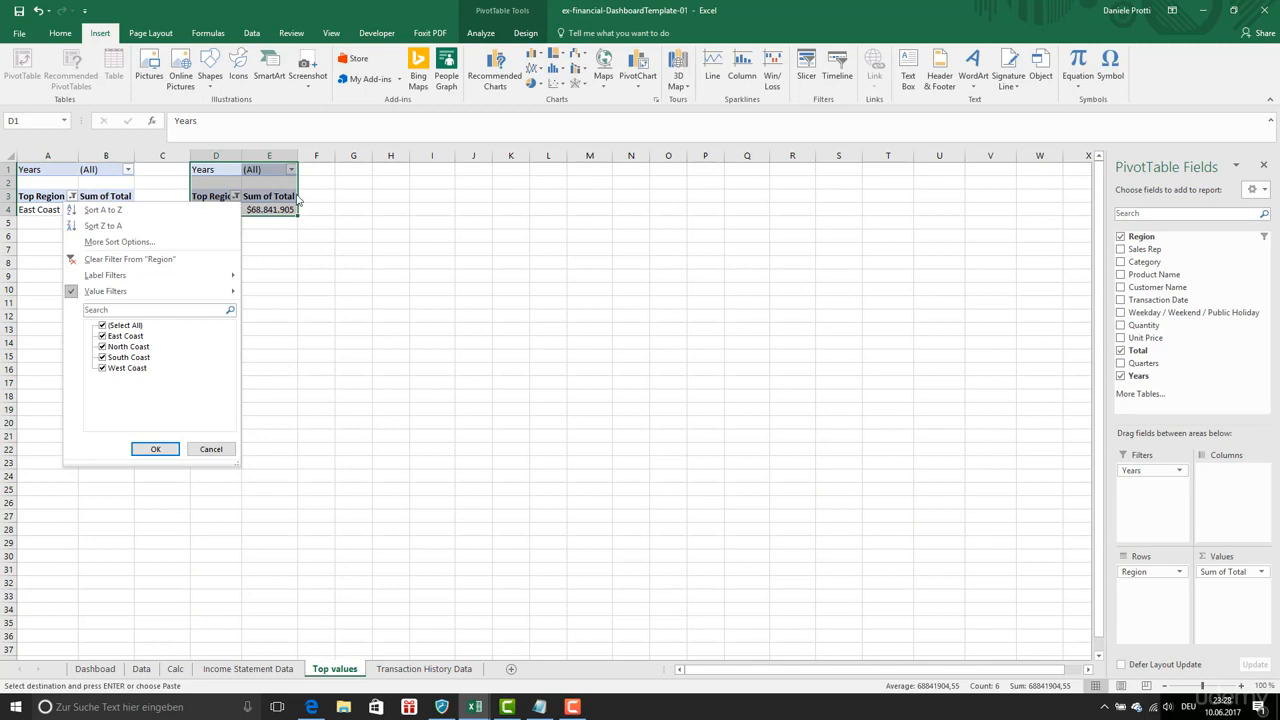
left_click(234, 196)
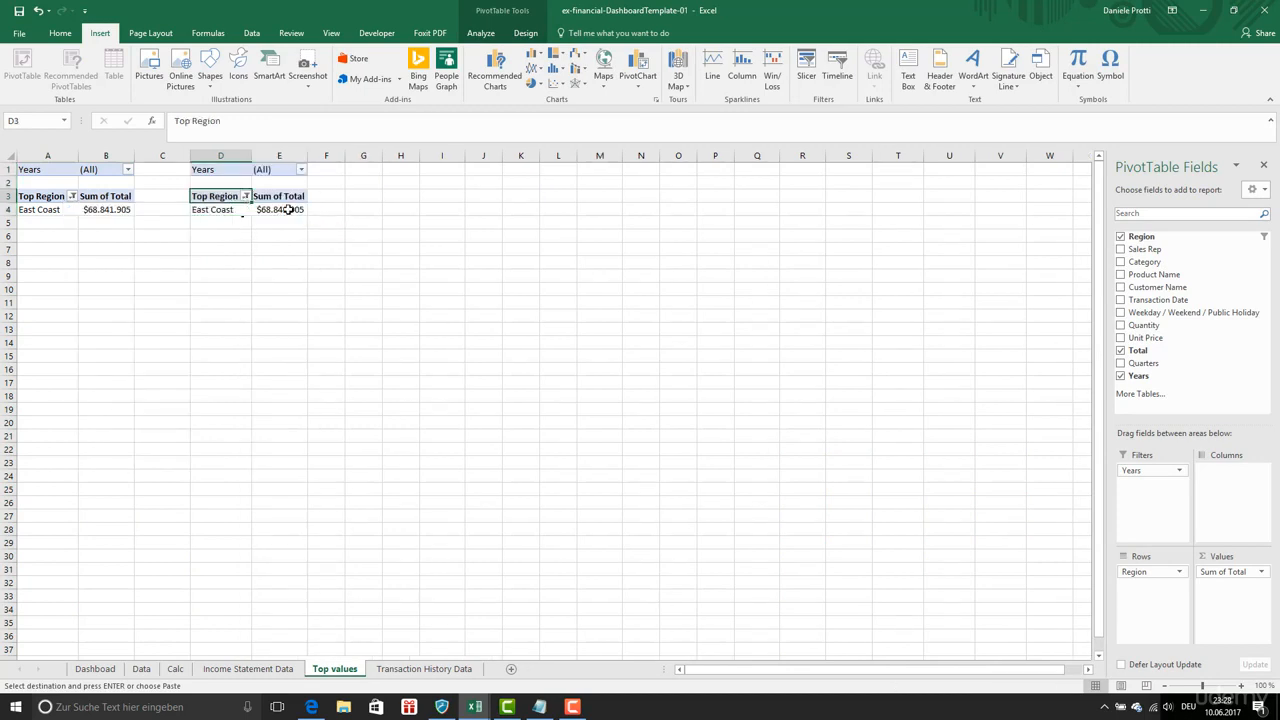
- Replace Region with Sales Rep in the copied PivotTable and rename its header in D3 to "Top Sales representative"
left_click(1120, 237)
left_click(1123, 250)
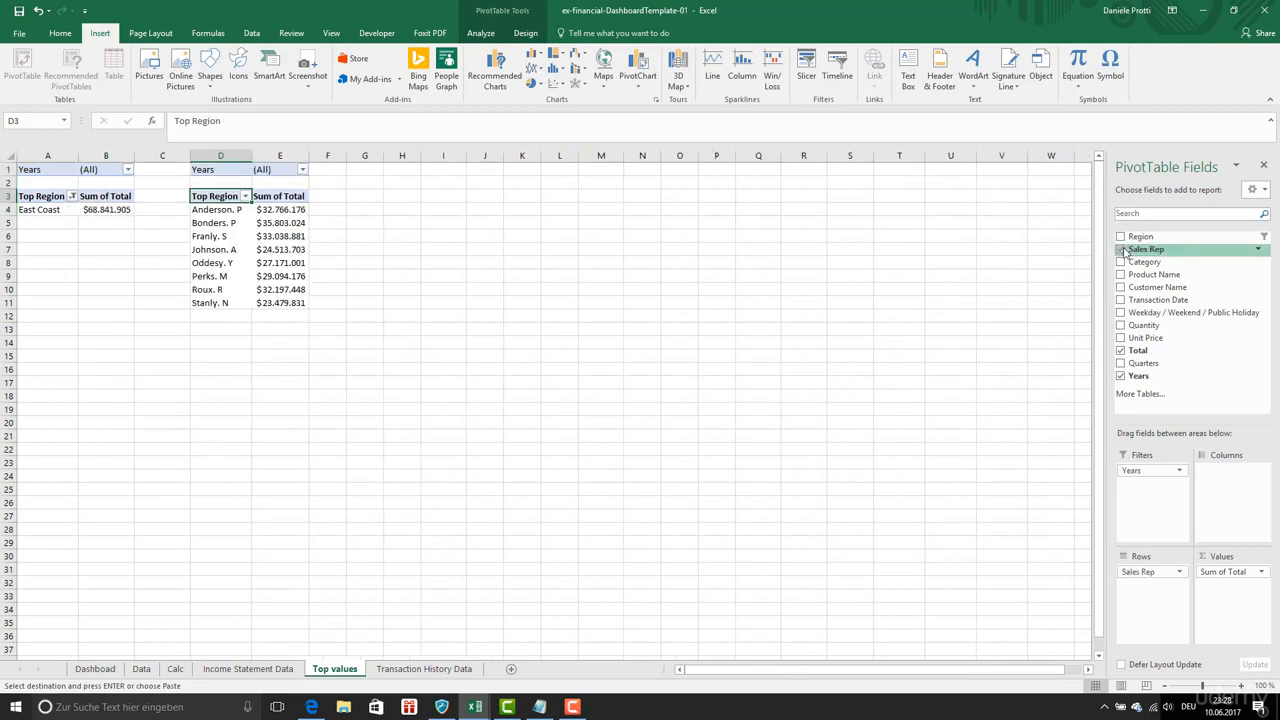
left_click_drag(192, 121, 227, 122)
type("S")
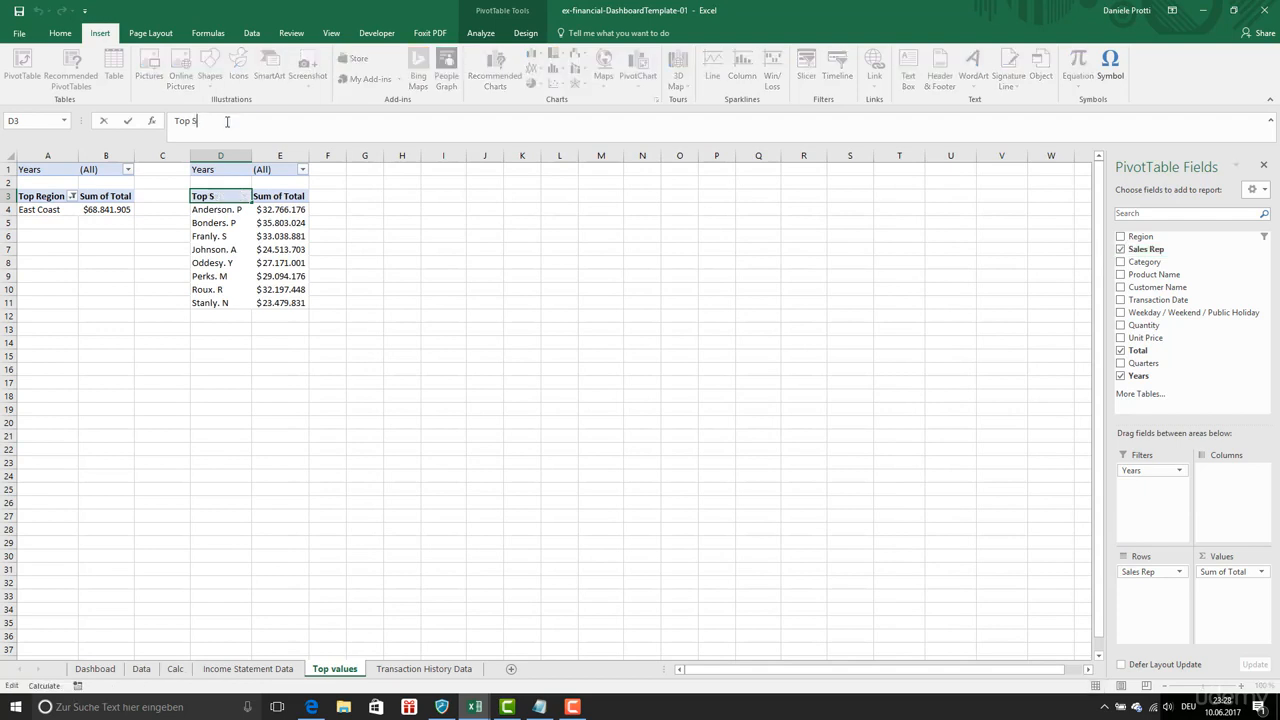
type("ales representati")
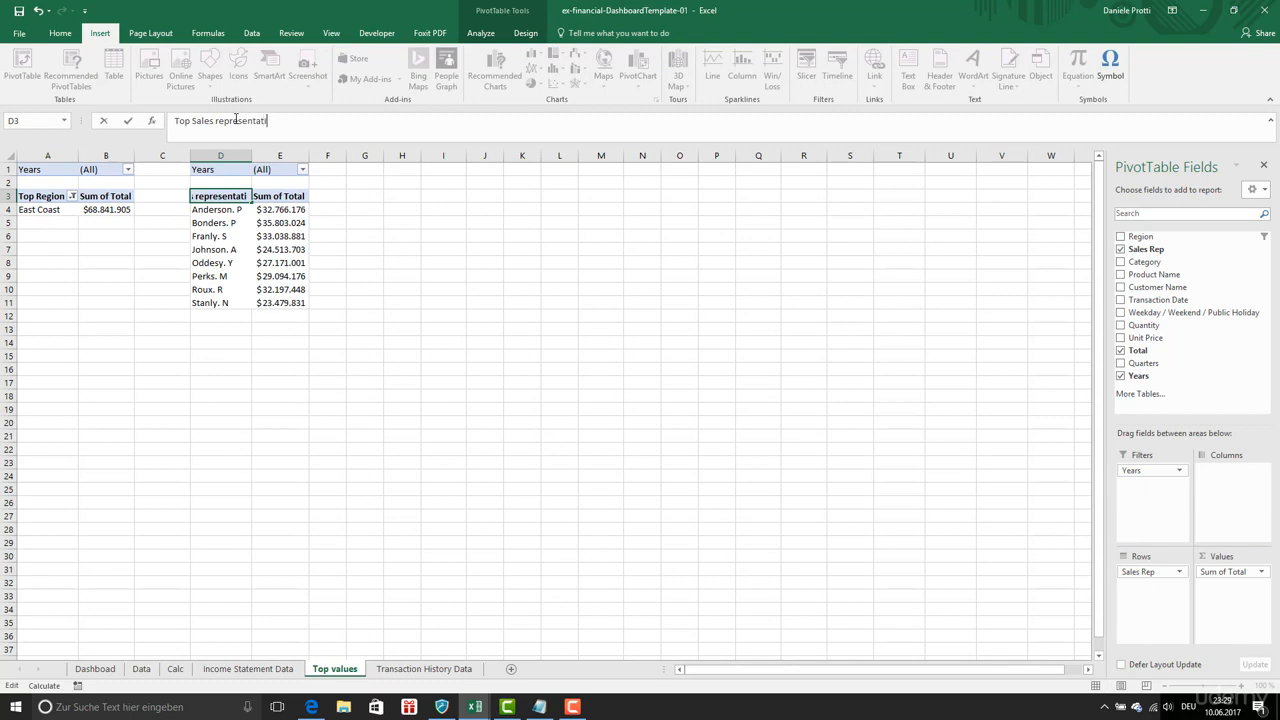
type("ve")
key("Return")
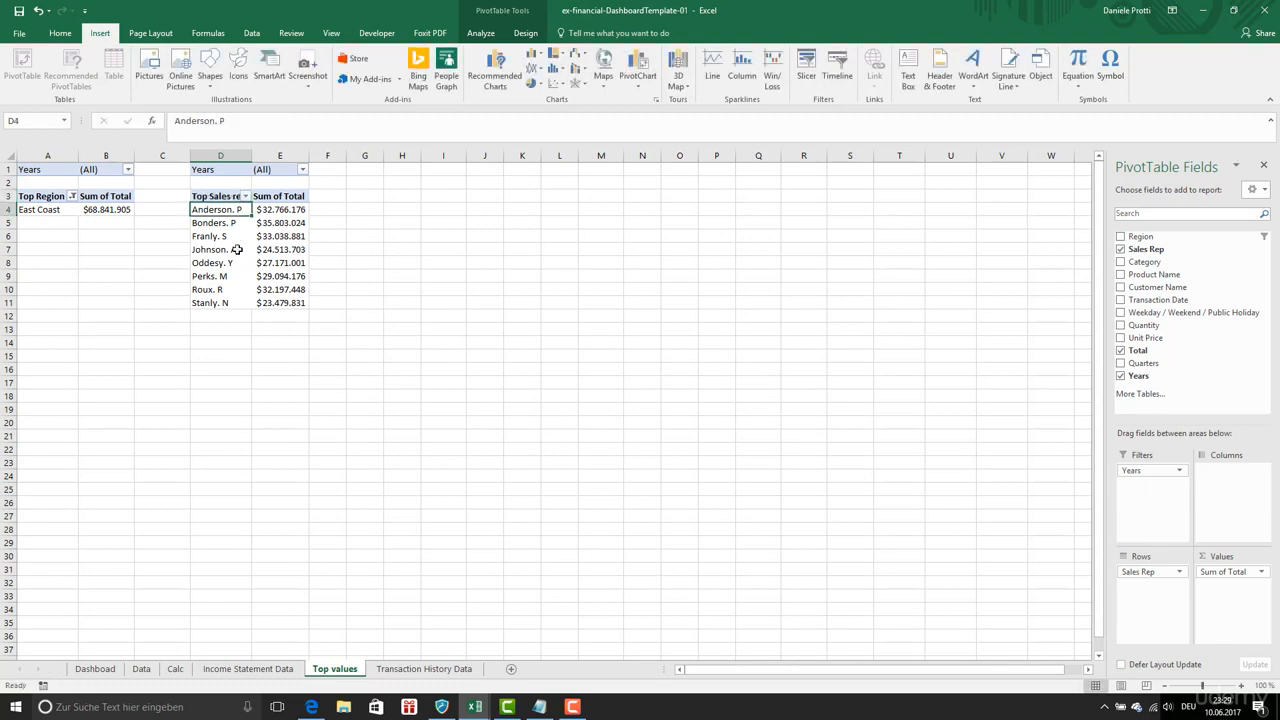
- Filter the Sales Rep PivotTable to the top 1 item by Sum of Total
left_click(245, 197)
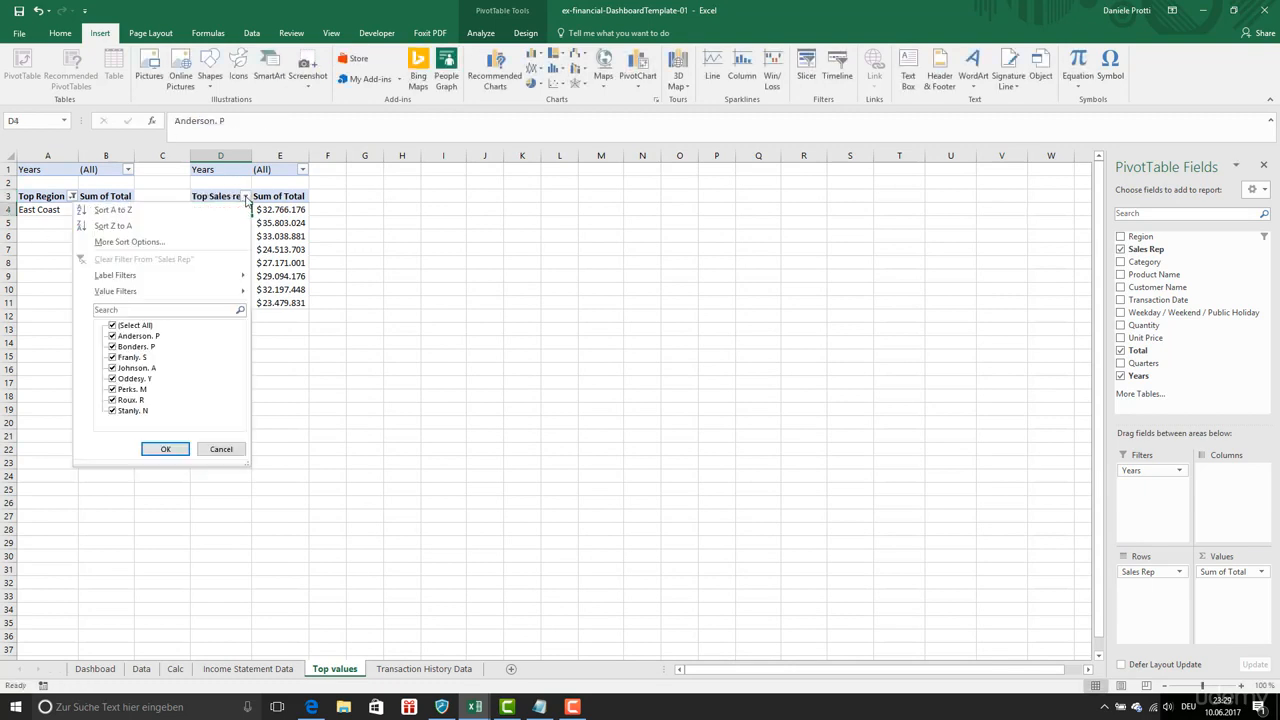
mouse_move(200, 291)
left_click(362, 451)
left_click_drag(890, 433, 826, 433)
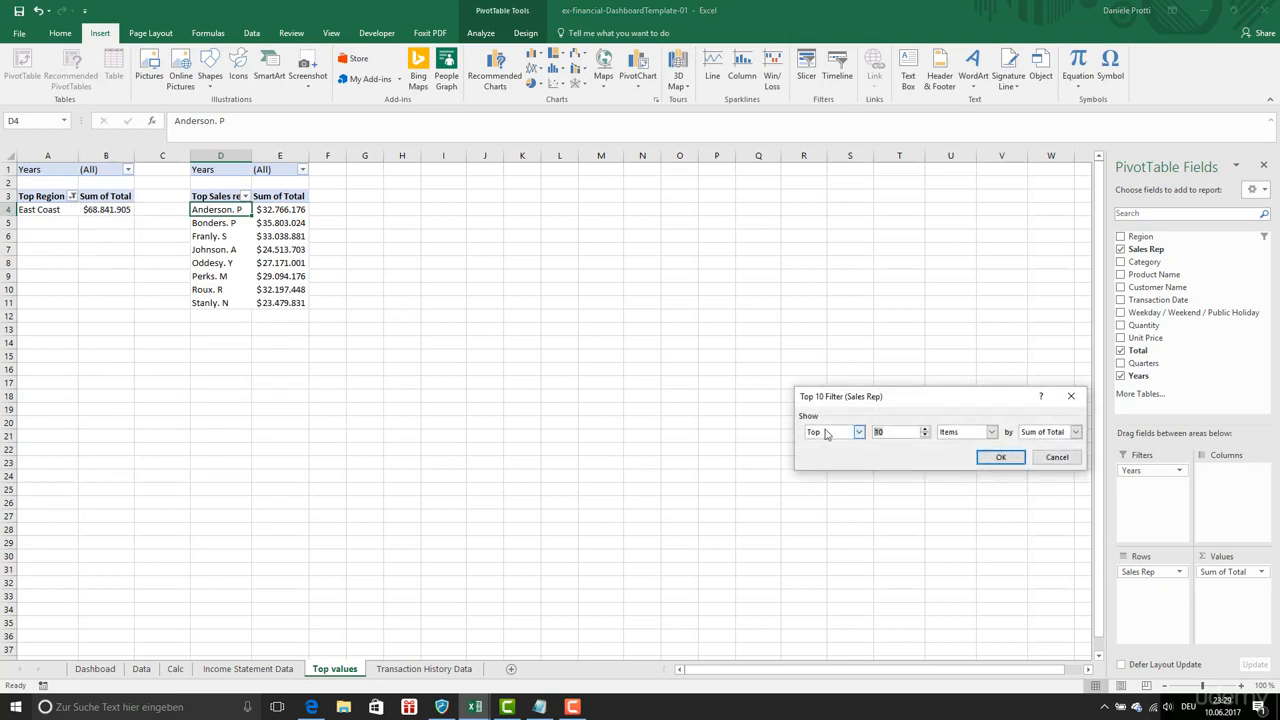
type("1")
left_click(998, 457)
- Set the Years filter of the Top Sales representative PivotTable to 2017
left_click(360, 169)
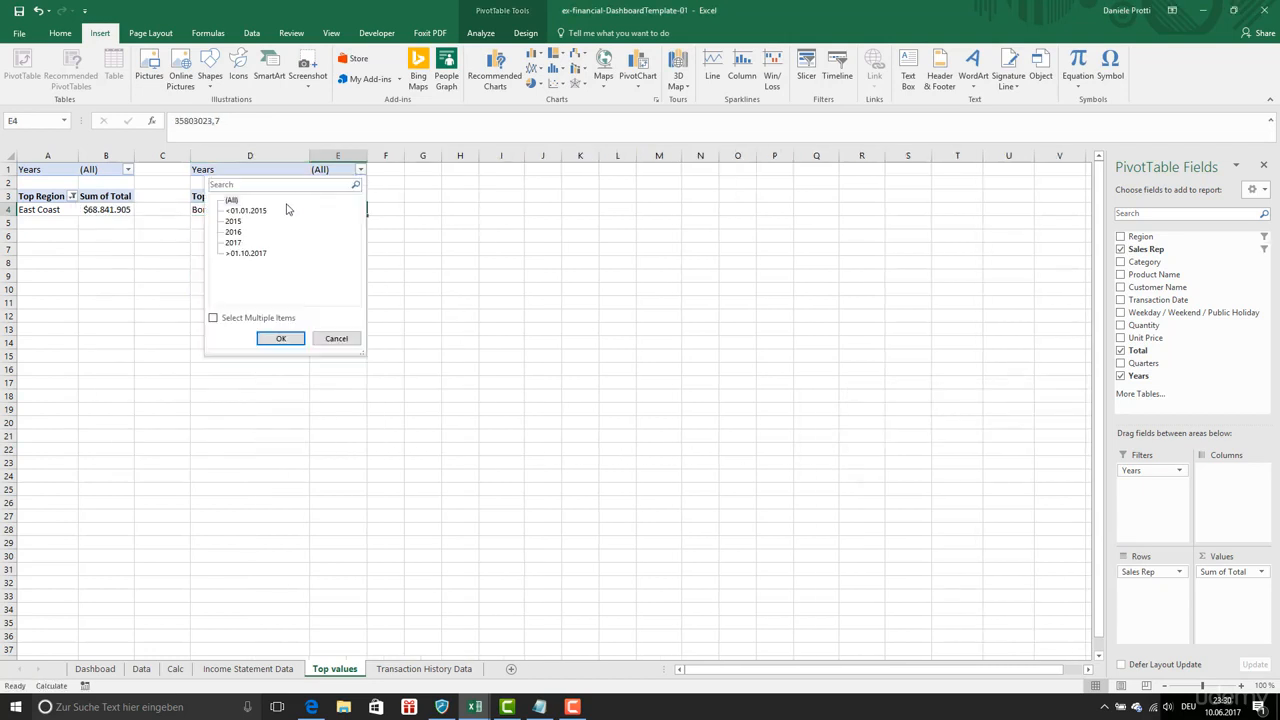
left_click(233, 243)
left_click(281, 338)
- Copy the Top Sales representative PivotTable with its Years filter and paste it at cell G1
left_click_drag(246, 168, 325, 210)
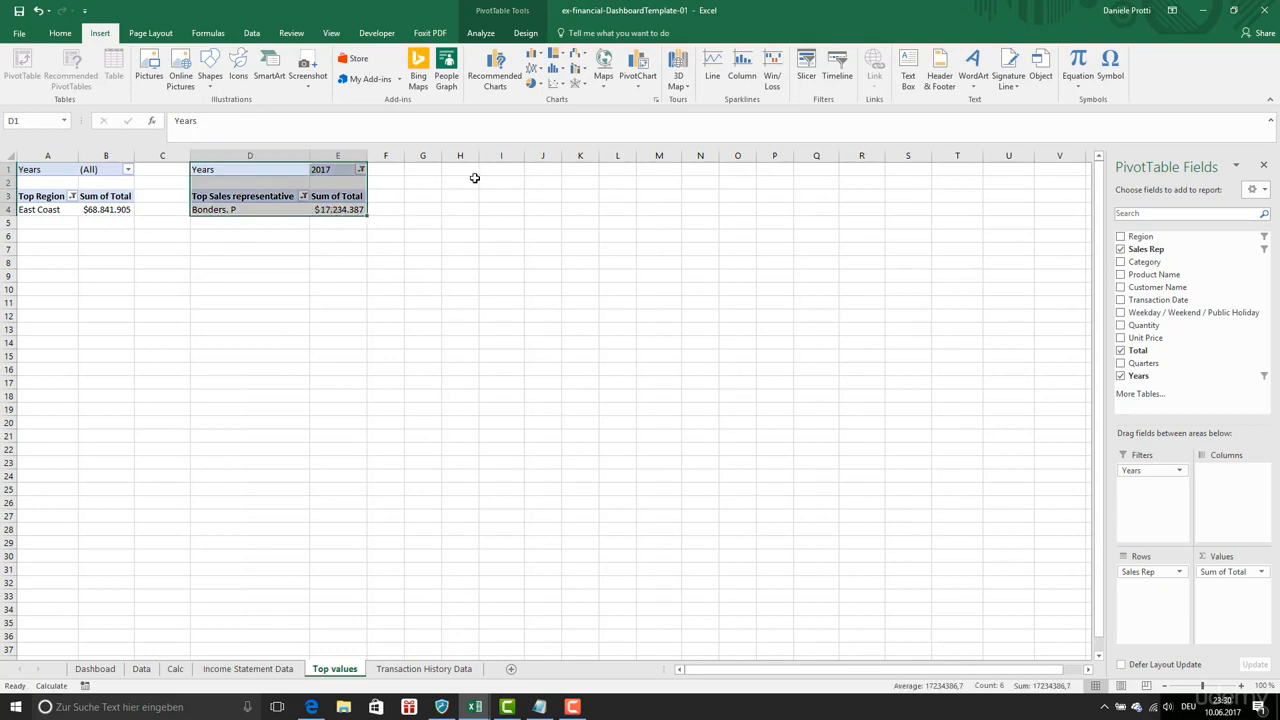
key("ctrl+c")
left_click(426, 170)
key("ctrl+v")
- Replace Sales Rep with Product Name in the PivotTable at G3 and rename its header to "Top Product"
left_click(425, 197)
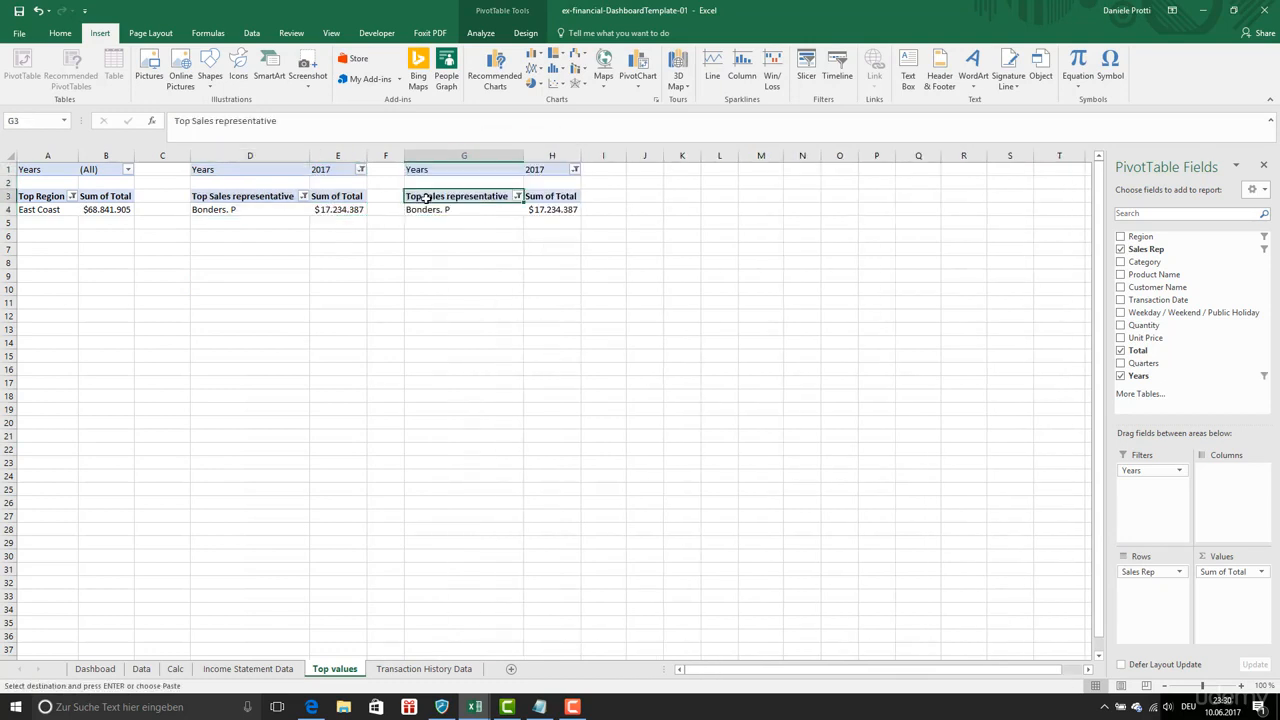
left_click(1120, 249)
left_click(1121, 274)
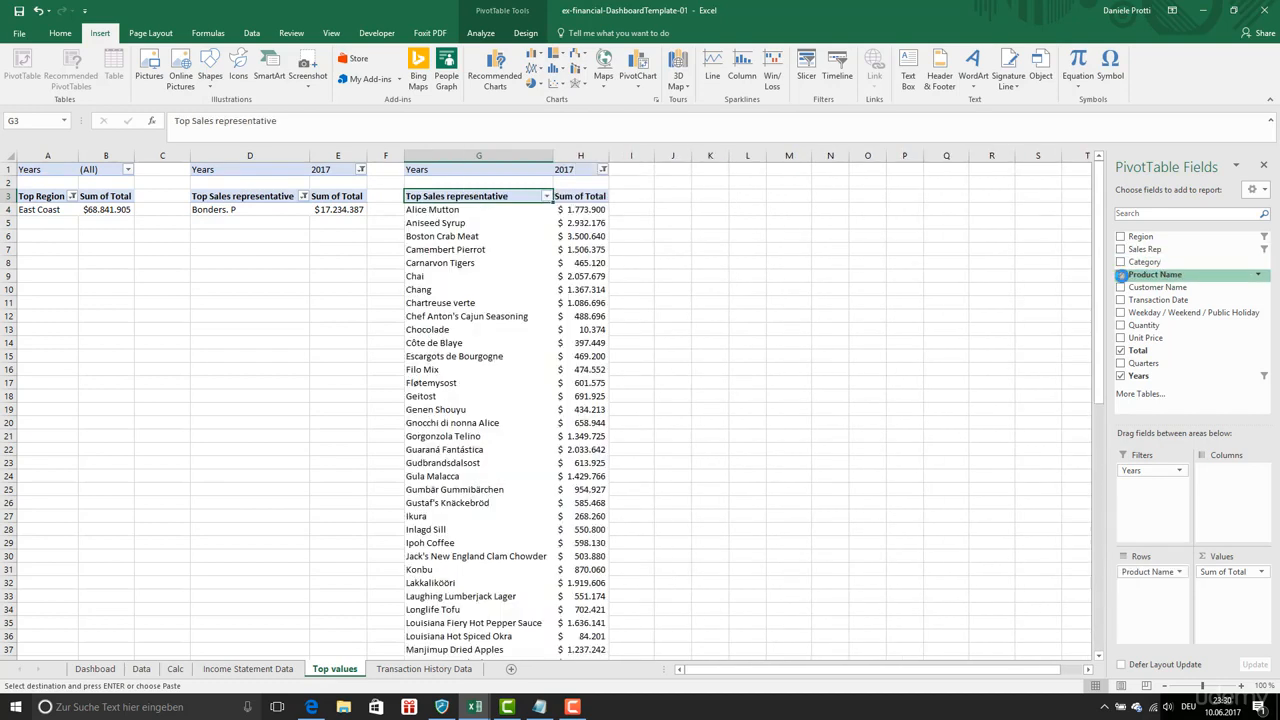
type("Top Product")
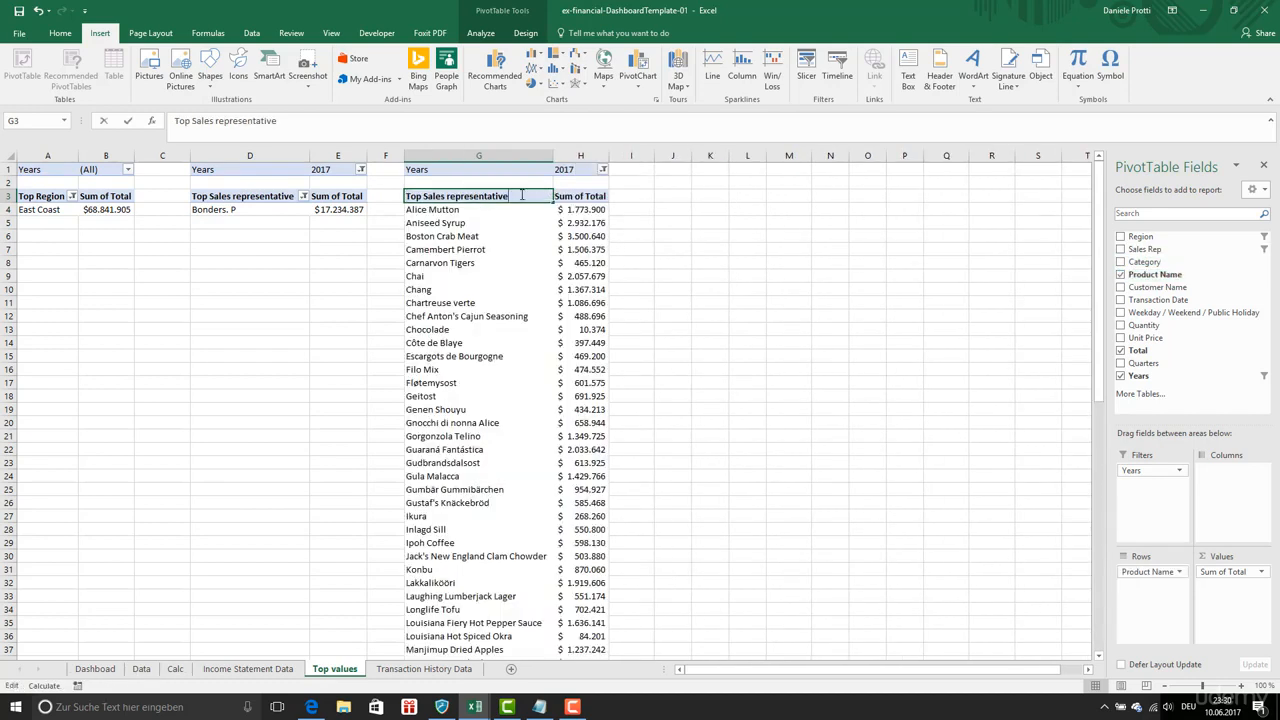
key("Return")
- Filter the Top Product PivotTable to the top 1 item by Sum of Total
right_click(521, 197)
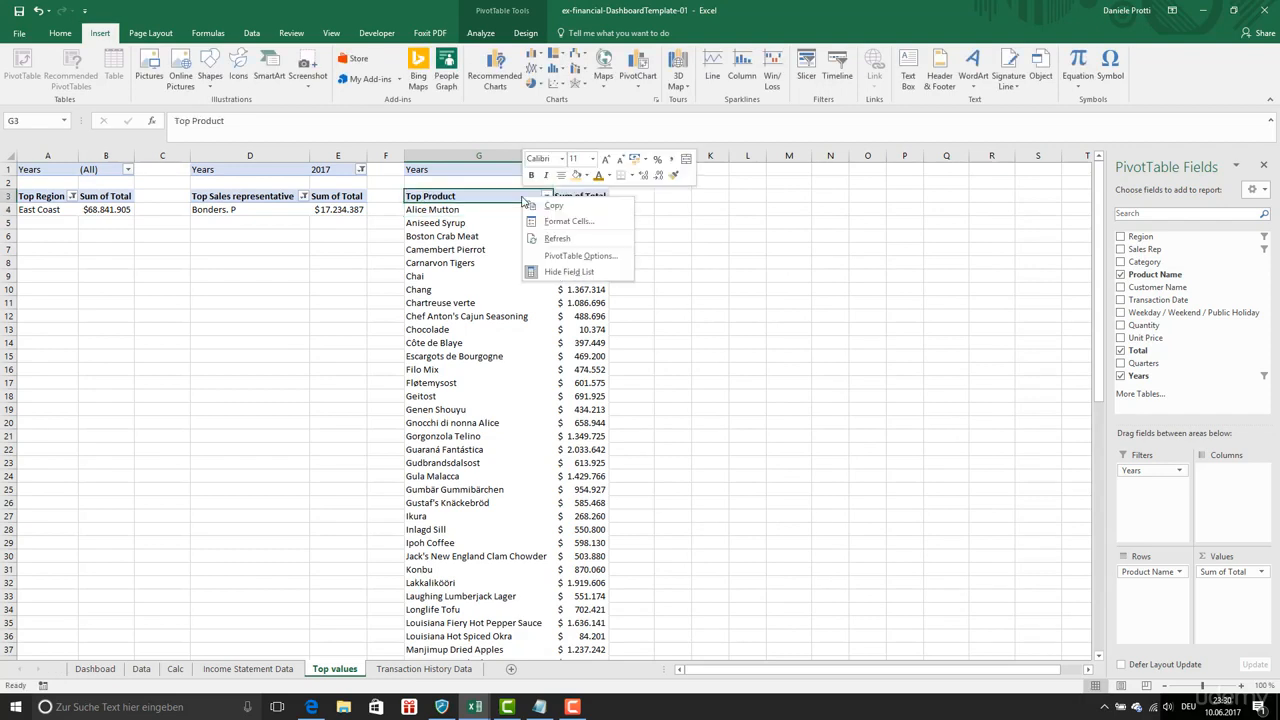
left_click(546, 196)
mouse_move(480, 291)
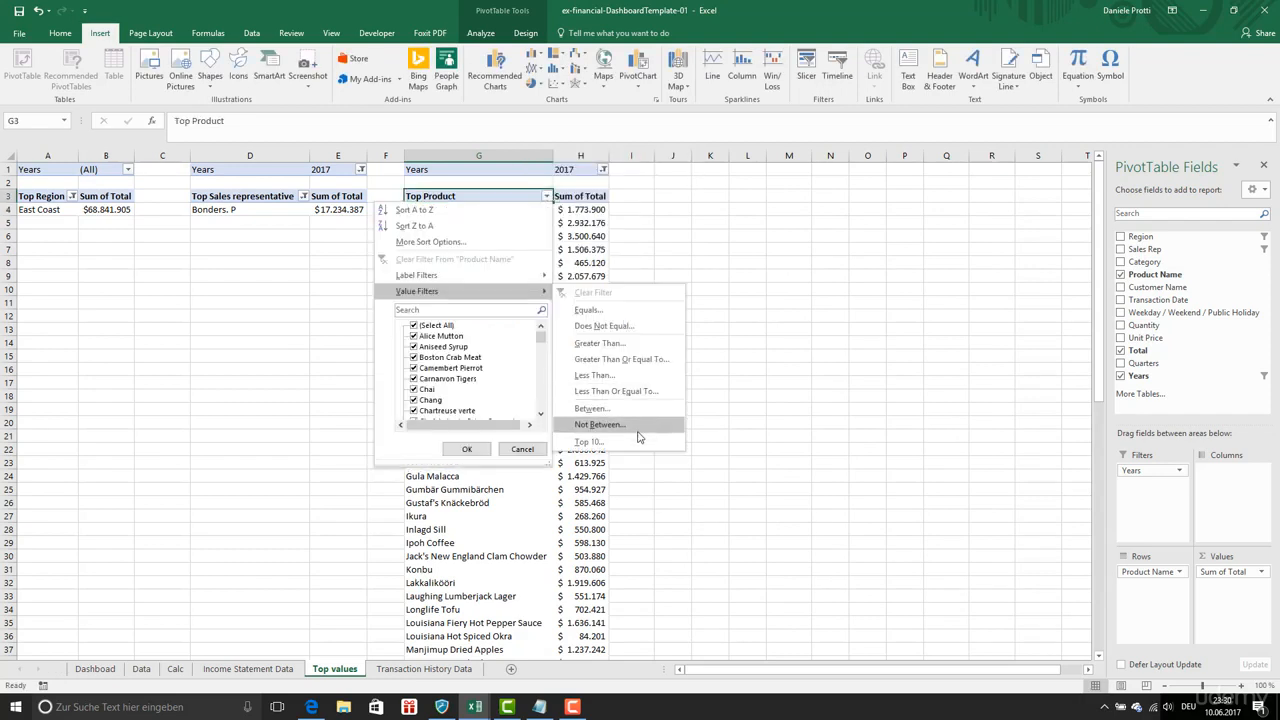
left_click(589, 441)
key("BackSpace")
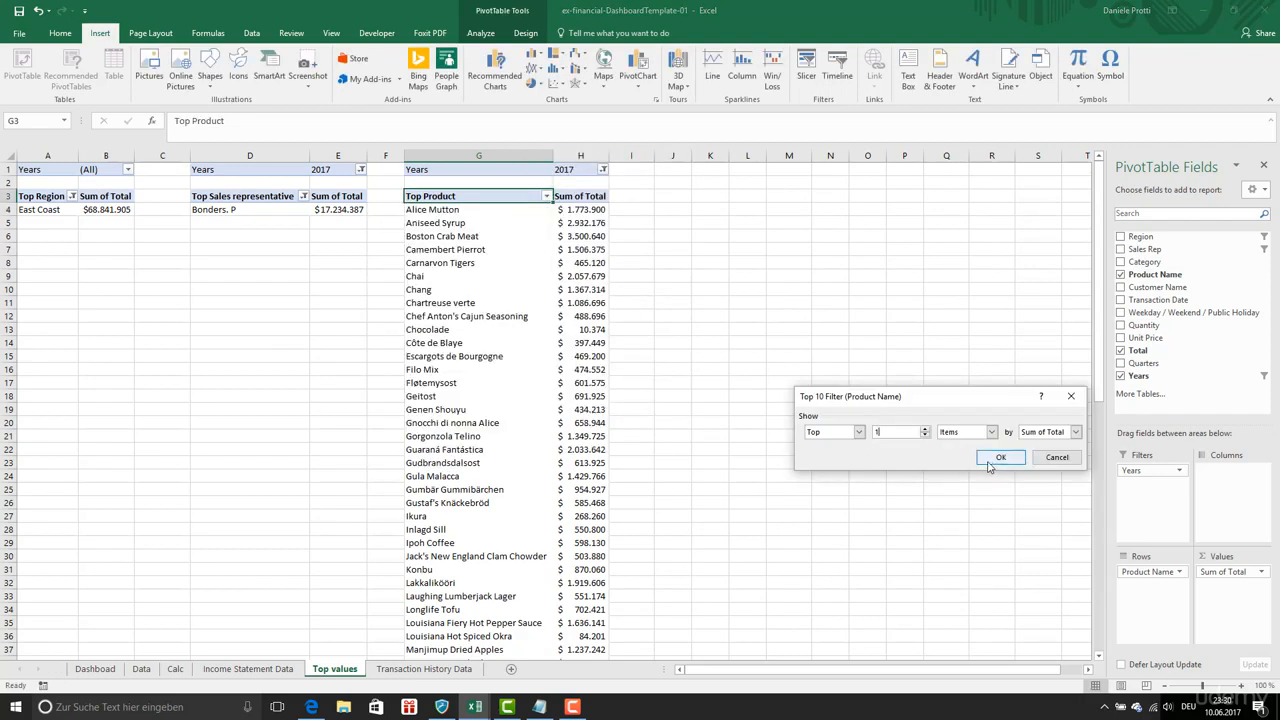
left_click(1000, 457)
- Copy the Top Product PivotTable with its Years filter and paste it at cell J1
left_click_drag(430, 170, 594, 210)
key("ctrl+c")
left_click(658, 170)
key("ctrl+v")
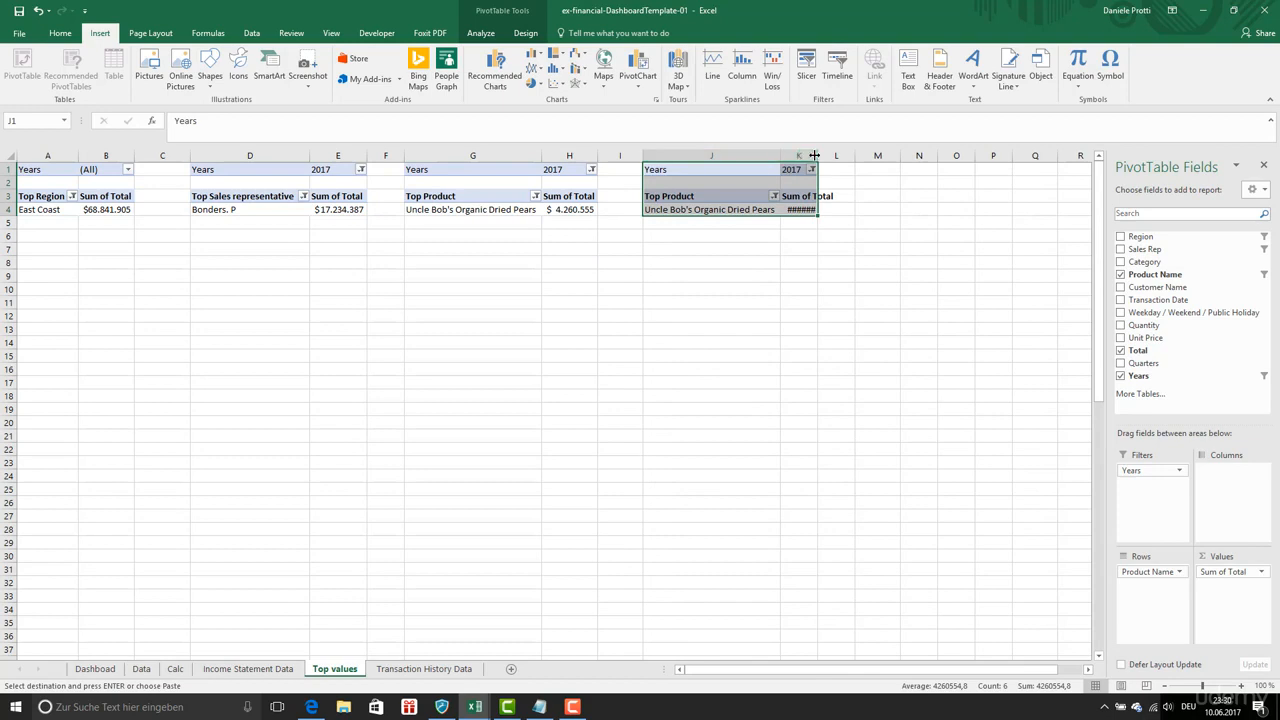
- Rename the header of the PivotTable at J3 to "Top Customer" and replace its Product Name field with Customer Name
left_click(722, 194)
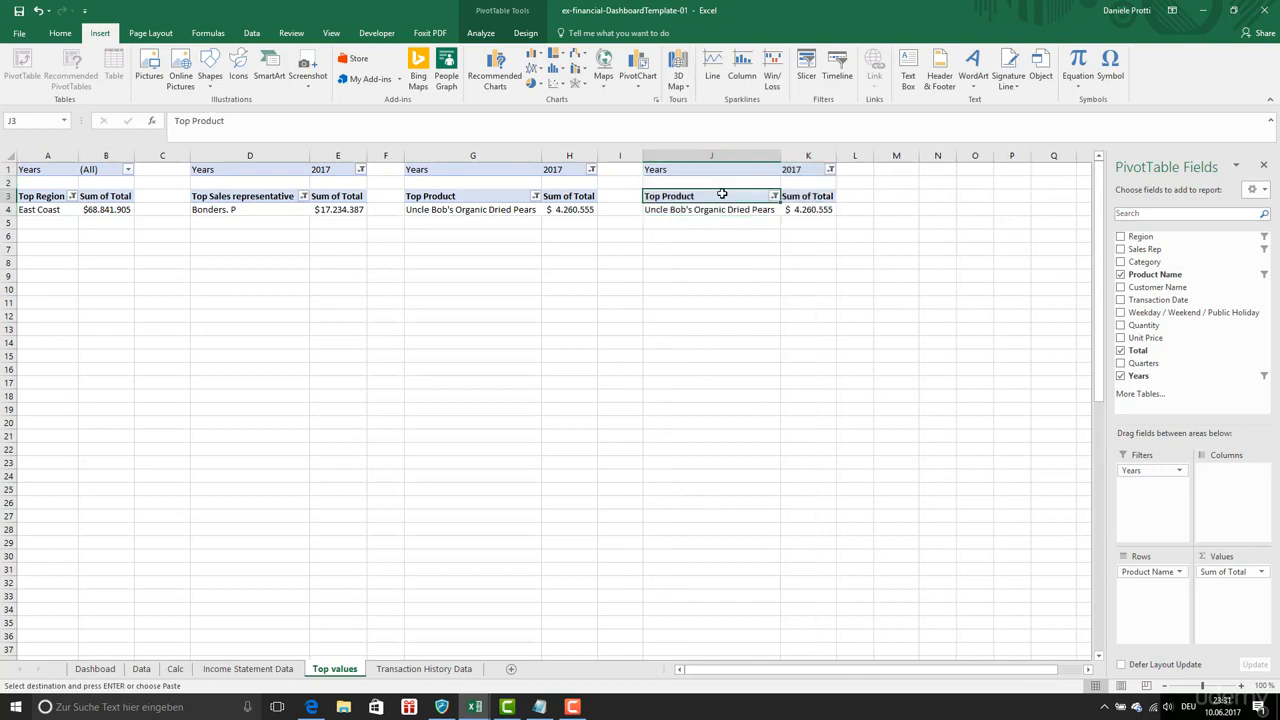
type("Top Customer")
key("Return")
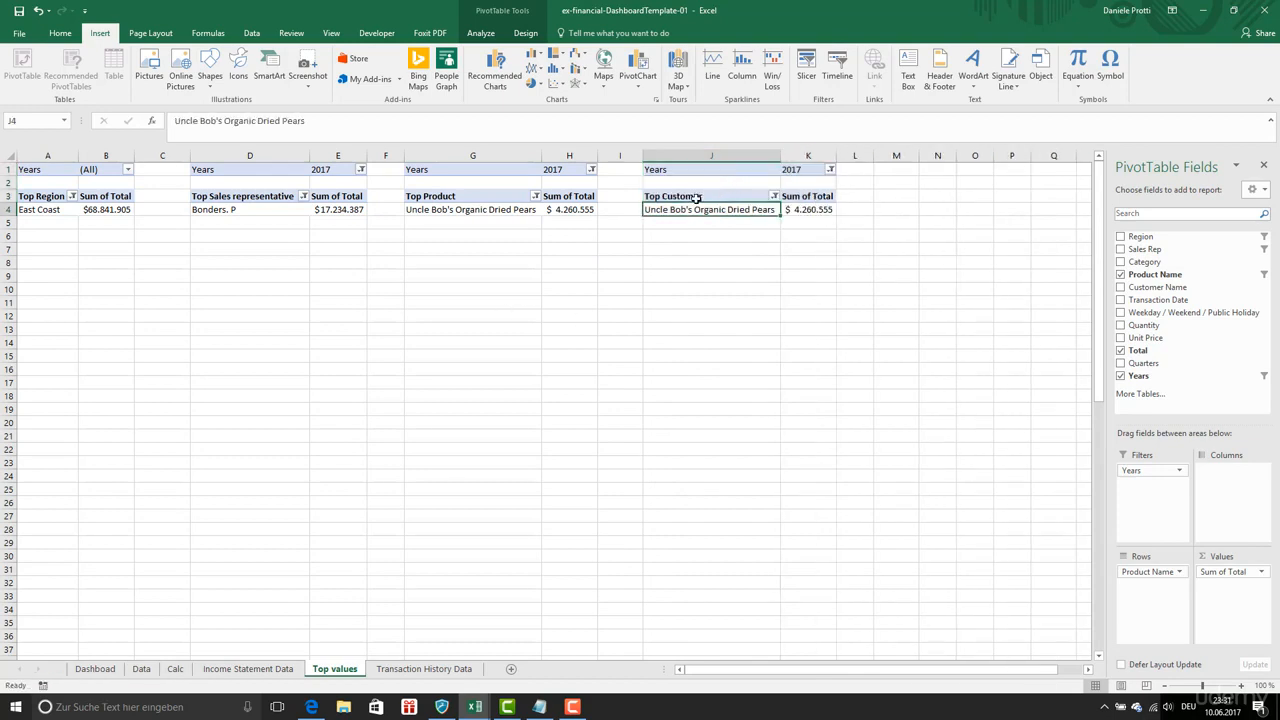
left_click(1121, 275)
left_click(1121, 288)
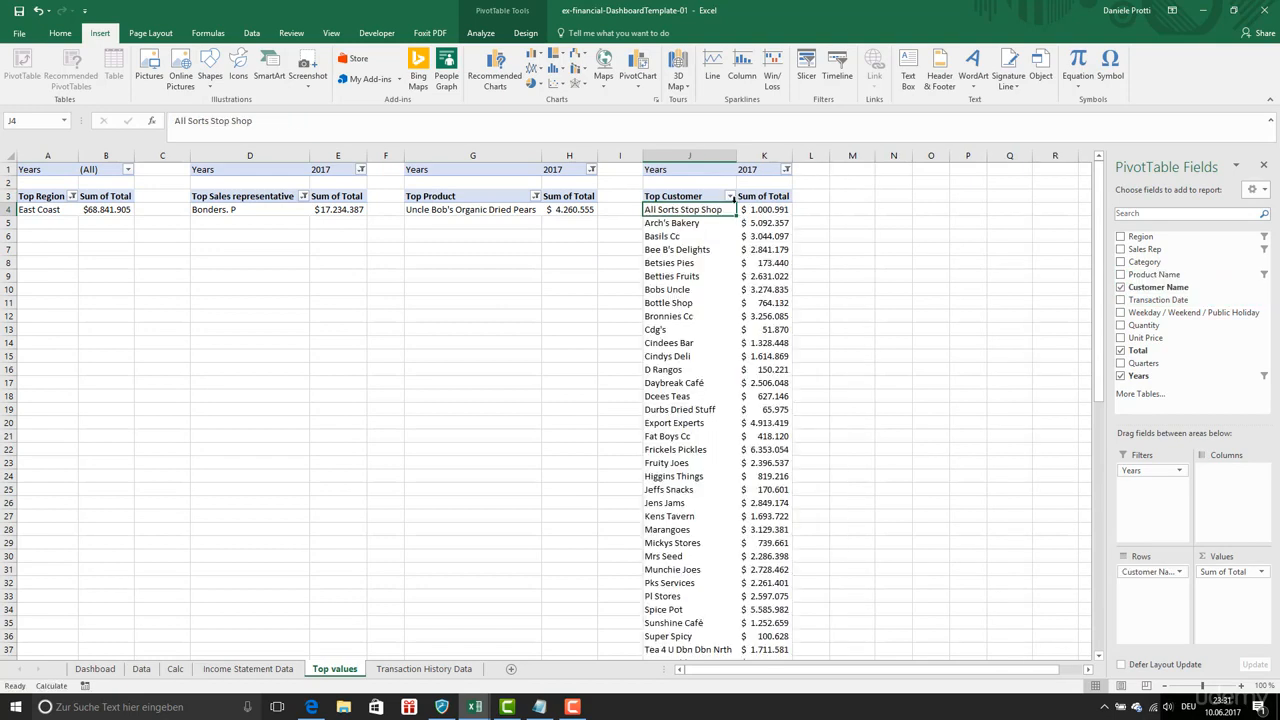
- Filter the Top Customer PivotTable to the top 1 item by Sum of Total
left_click(731, 197)
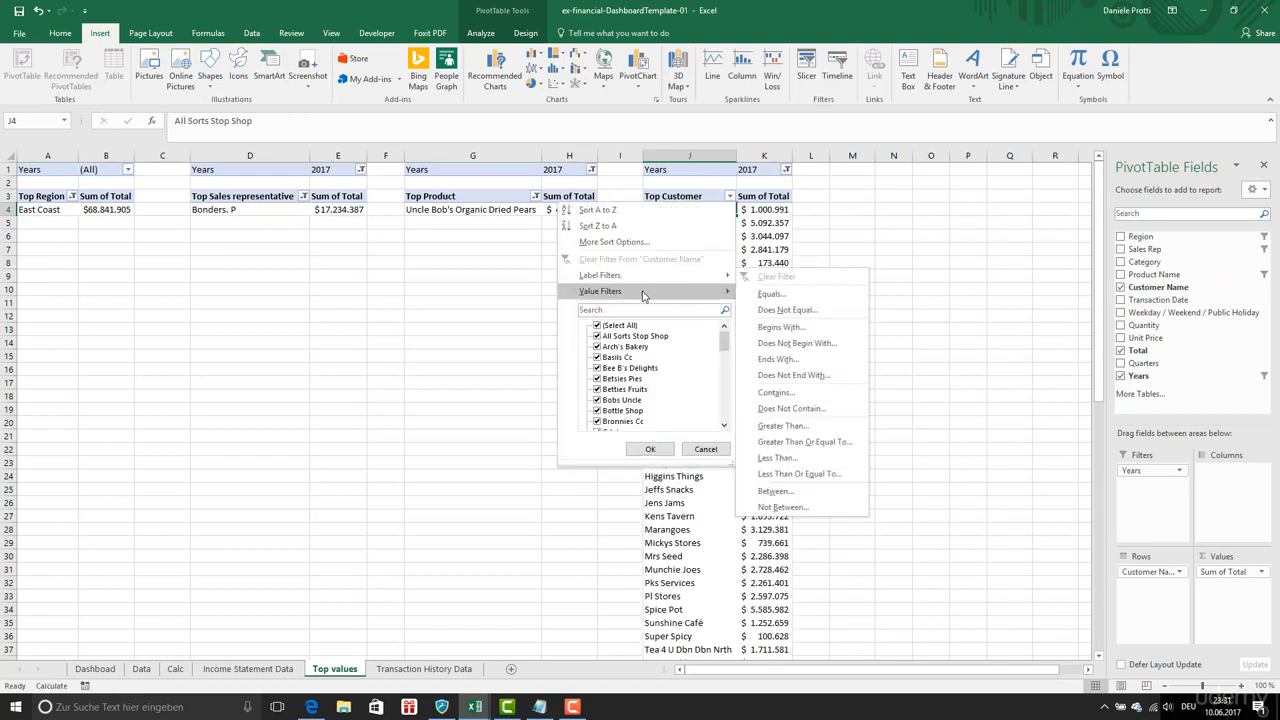
left_click(805, 437)
double_click(899, 433)
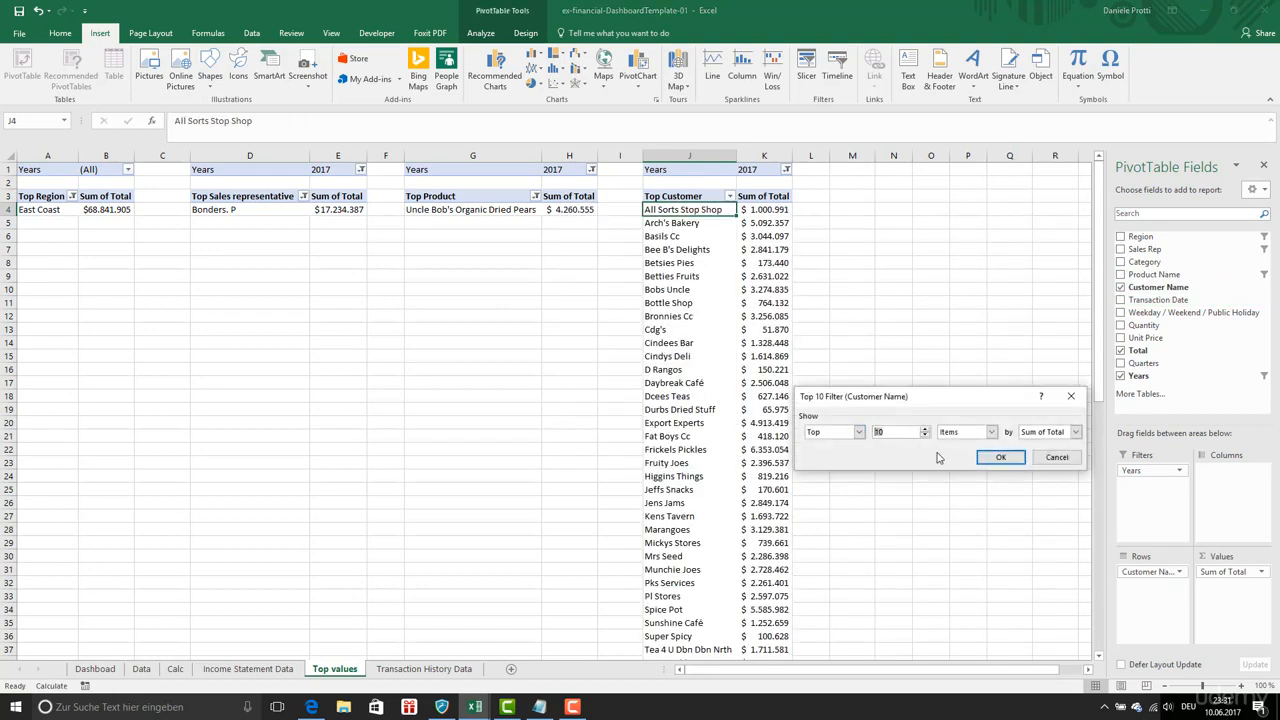
type("1")
left_click(1000, 457)
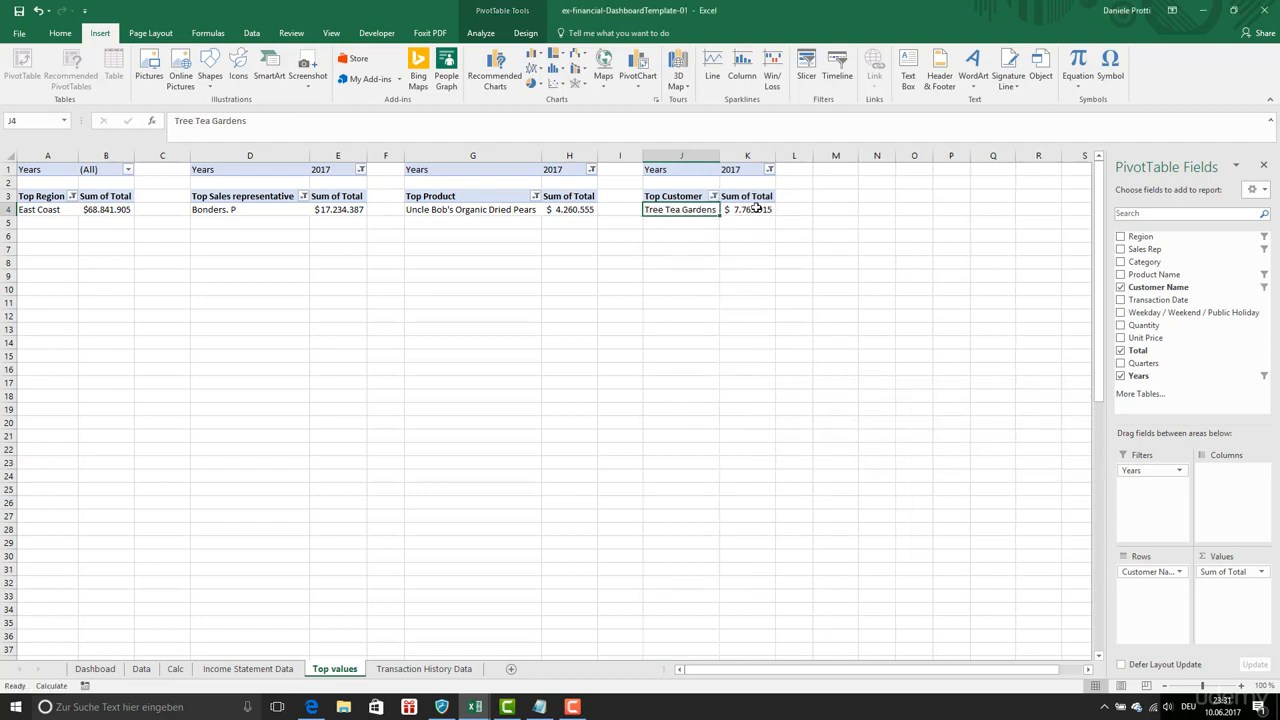
- Look at the top customer's total and the Transaction History Data sheet, and return to the Dashboad sheet
left_click(757, 208)
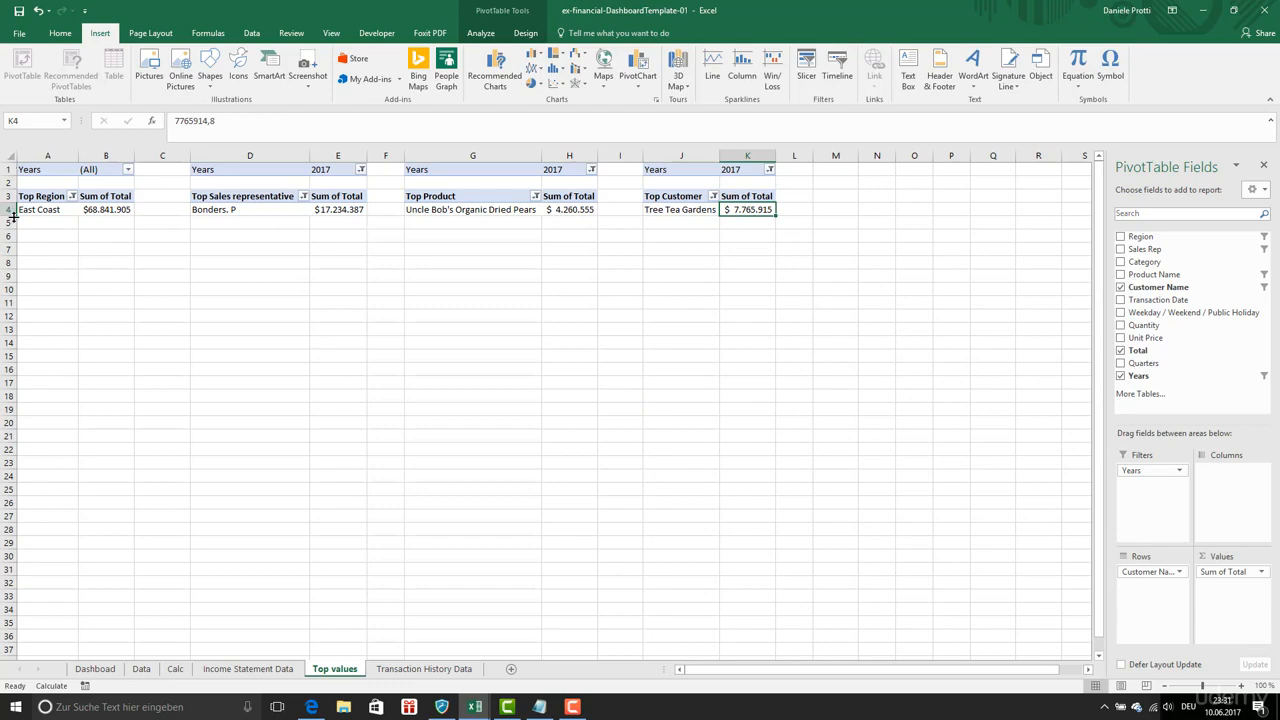
left_click(428, 675)
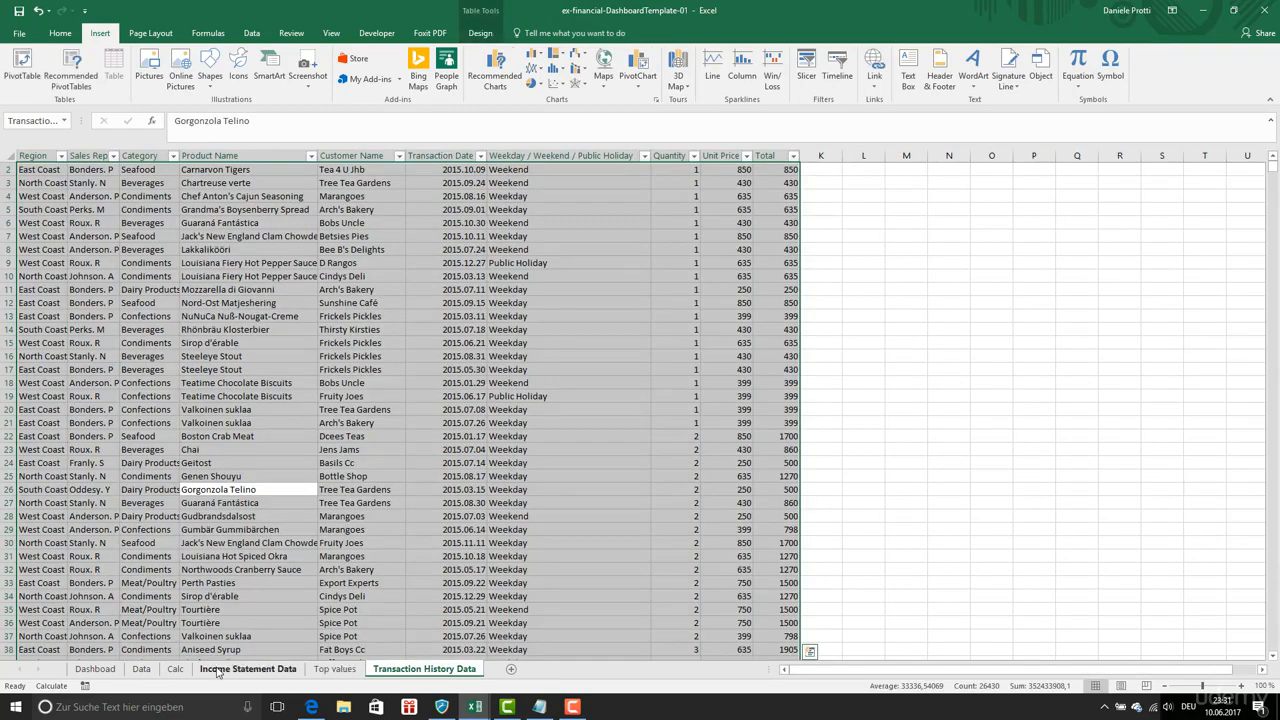
left_click(95, 669)
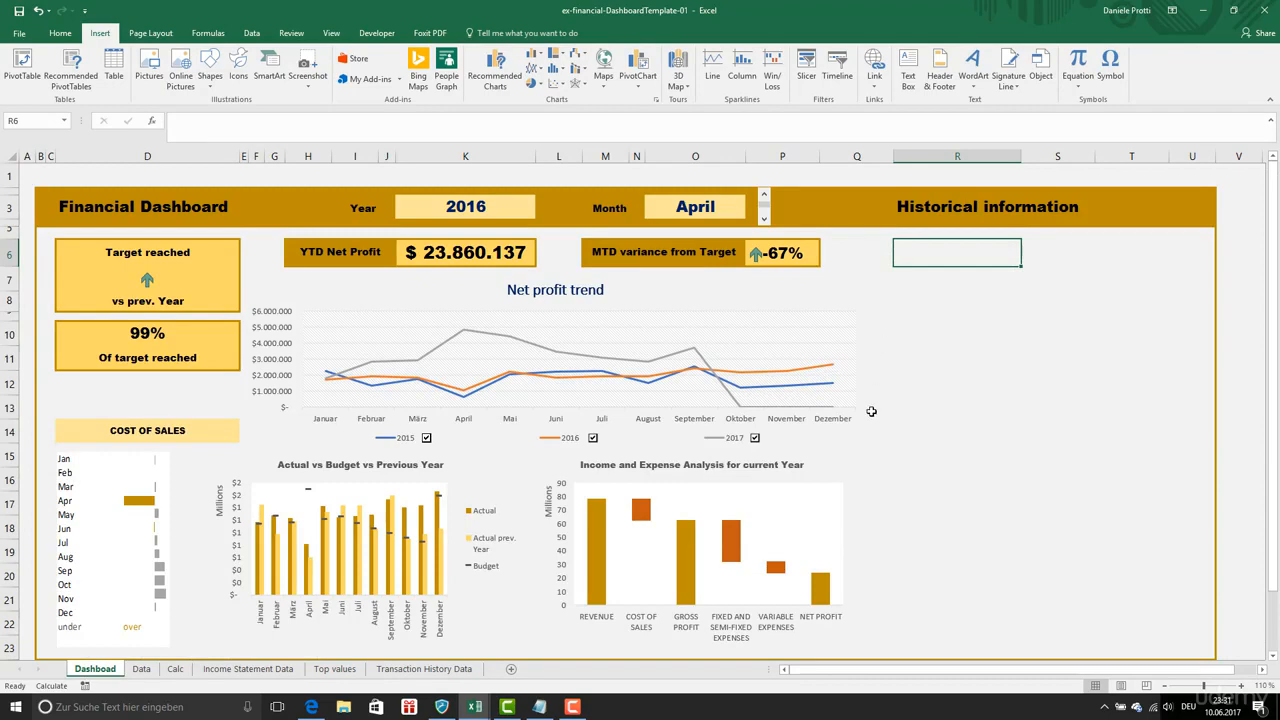